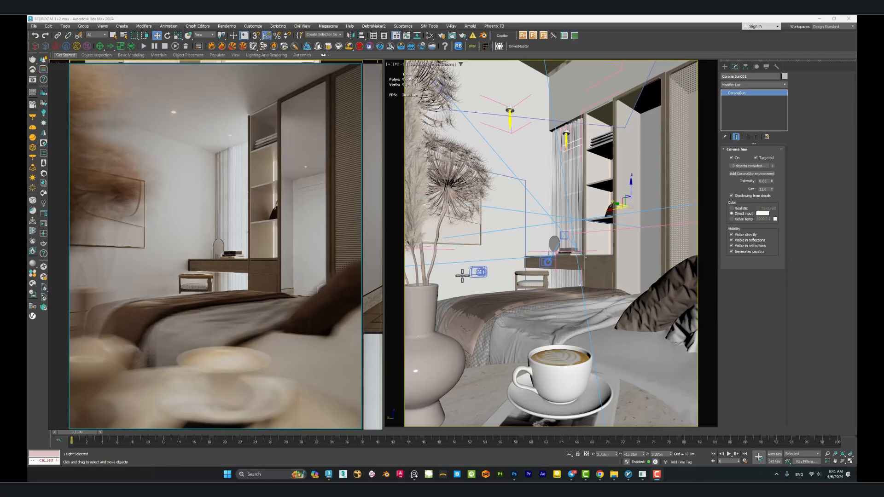
# Examine the coffee-cup close-up and the wide bedroom view on the reference board for their daylight mood.
pyautogui.scroll(-2, 311, 220)
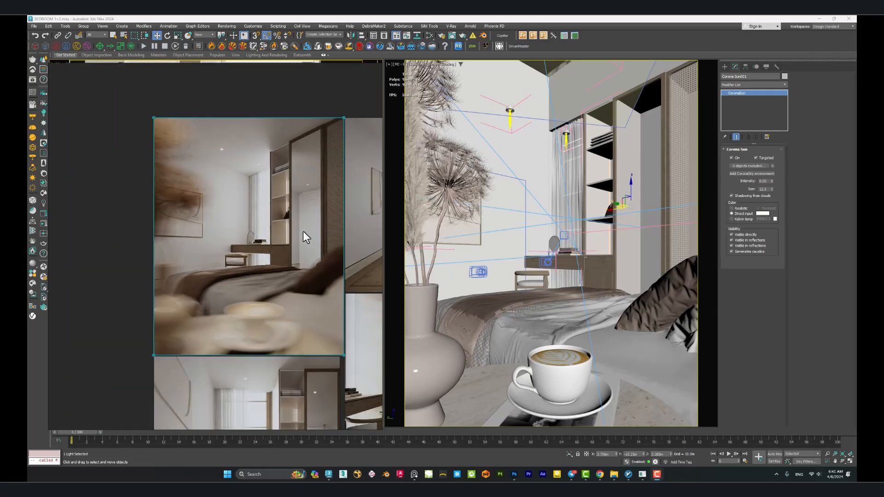
pyautogui.scroll(2, 270, 237)
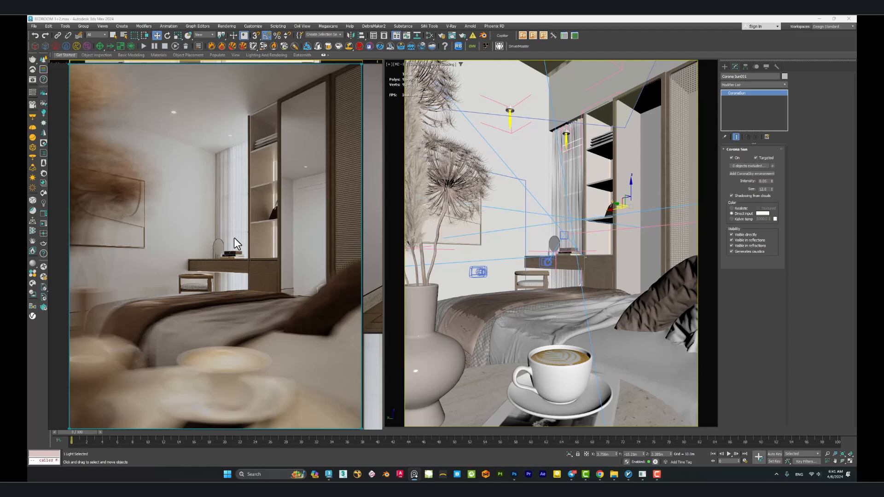
pyautogui.scroll(-1, 234, 236)
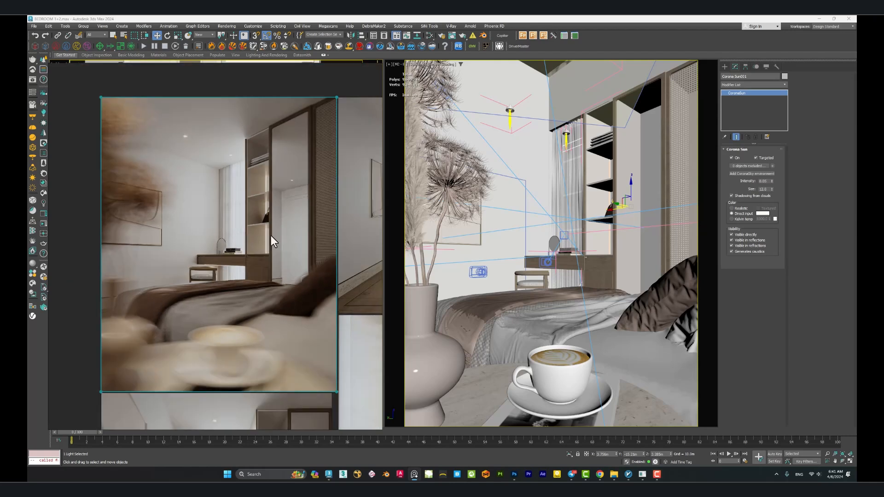
pyautogui.scroll(-2, 271, 236)
pyautogui.moveTo(322, 237); pyautogui.dragTo(250, 231, button='middle')
pyautogui.scroll(2, 255, 230)
pyautogui.doubleClick(310, 217)
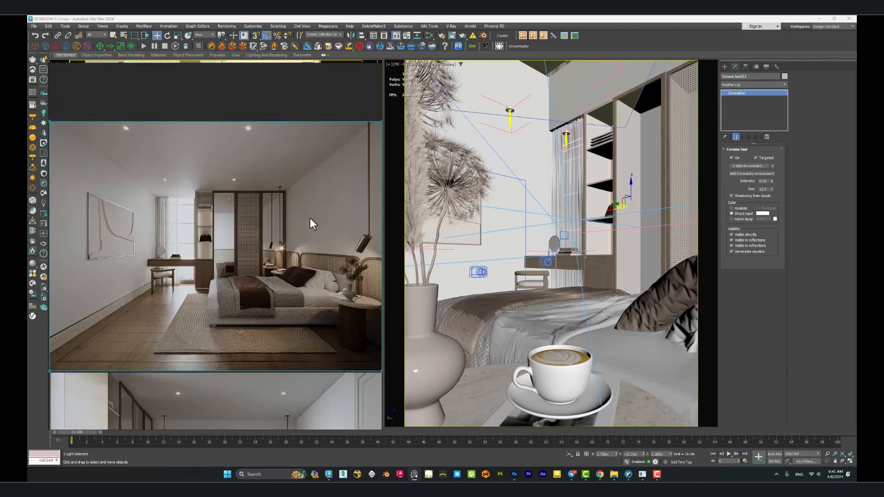
pyautogui.scroll(-2, 261, 239)
pyautogui.moveTo(259, 258); pyautogui.dragTo(211, 211, button='middle')
pyautogui.moveTo(297, 213); pyautogui.dragTo(197, 245, button='middle')
pyautogui.click(291, 231)
pyautogui.doubleClick(290, 231)
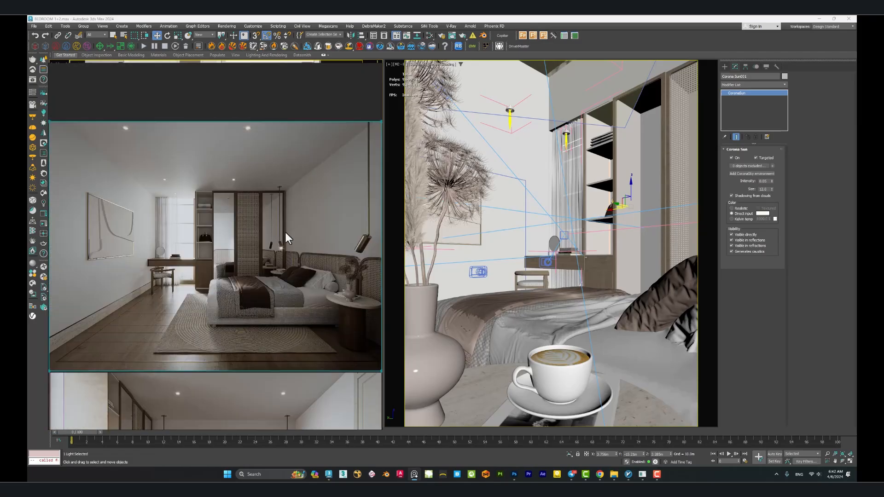
# Examine the remaining bedroom renders on the reference board, including the frontal bed view, and return to the coffee-cup close-up.
pyautogui.scroll(-3, 285, 232)
pyautogui.moveTo(269, 257); pyautogui.dragTo(238, 246, button='middle')
pyautogui.click(288, 256)
pyautogui.doubleClick(289, 256)
pyautogui.scroll(-2, 278, 256)
pyautogui.doubleClick(181, 296)
pyautogui.scroll(-2, 162, 292)
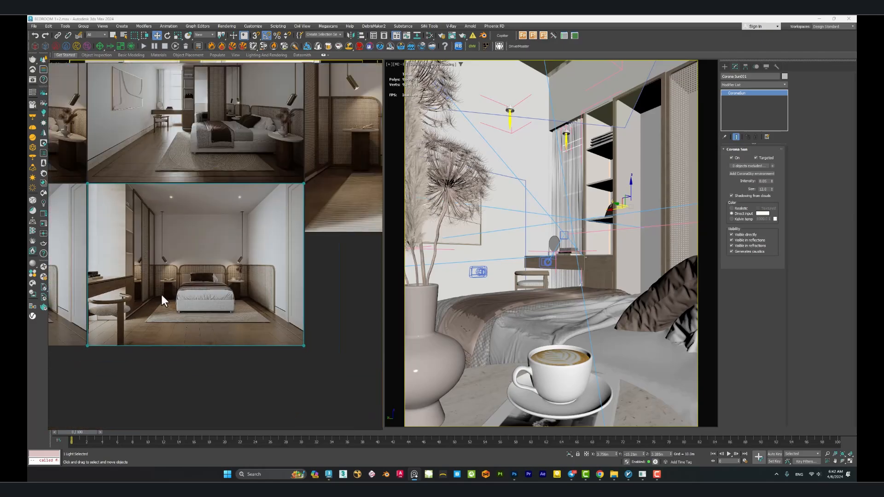
pyautogui.moveTo(138, 277); pyautogui.dragTo(286, 256, button='middle')
pyautogui.moveTo(197, 259); pyautogui.dragTo(240, 275, button='middle')
pyautogui.doubleClick(197, 269)
pyautogui.scroll(-2, 197, 270)
pyautogui.moveTo(315, 280); pyautogui.dragTo(226, 350, button='middle')
pyautogui.doubleClick(208, 297)
pyautogui.scroll(-2, 253, 241)
pyautogui.doubleClick(225, 265)
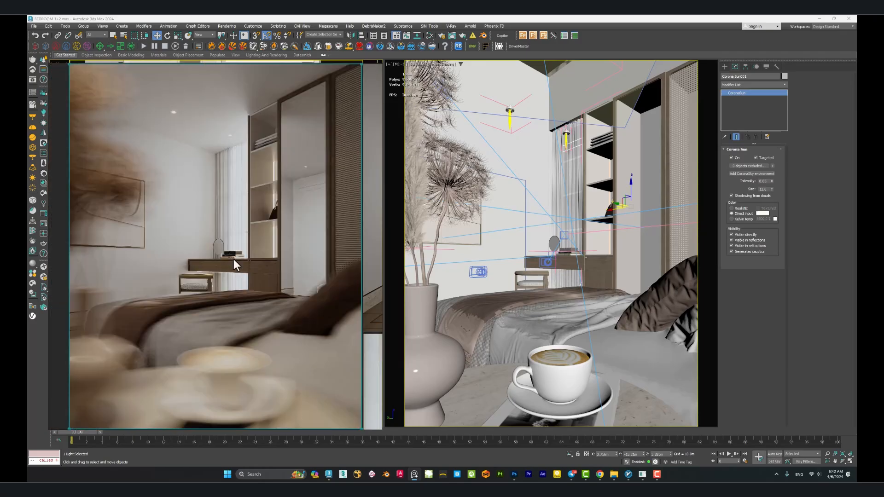
# Clear the reference board off the viewports and deselect the sun light in the 3ds Max scene.
pyautogui.moveTo(286, 170); pyautogui.dragTo(247, 342, button='right')
pyautogui.moveTo(299, 269); pyautogui.dragTo(18, 392, button='right')
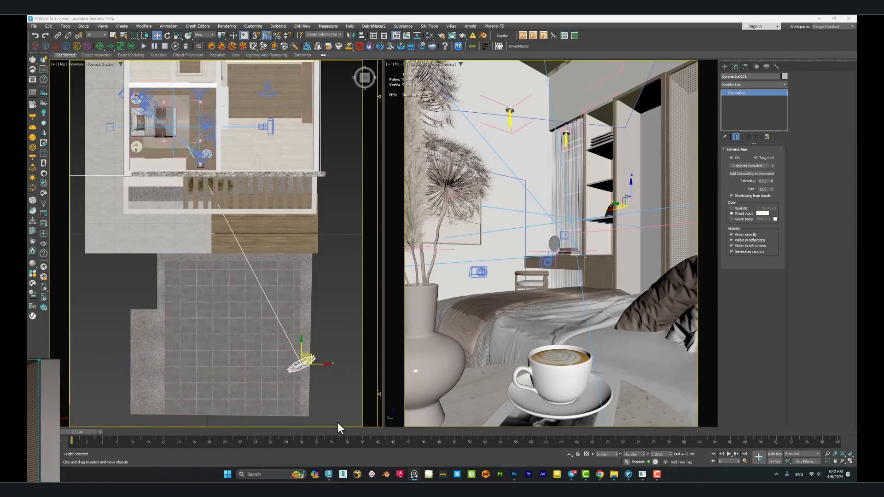
pyautogui.click(410, 474)
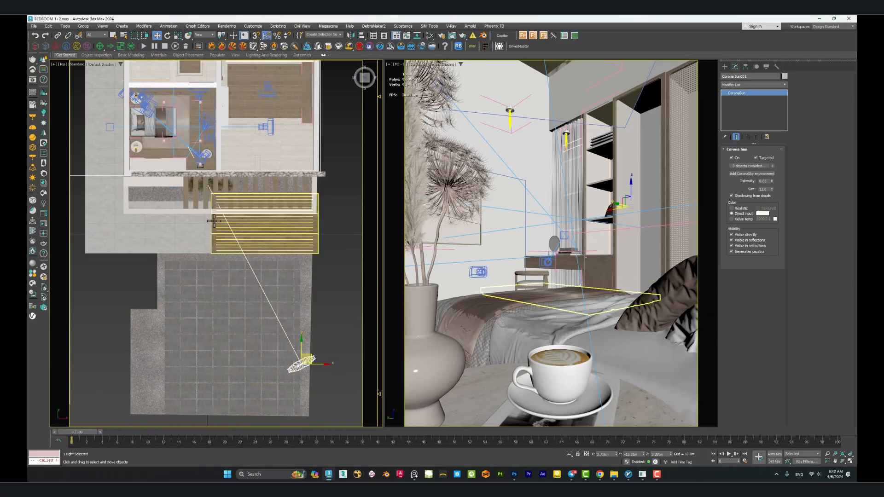
pyautogui.moveTo(341, 181); pyautogui.dragTo(330, 189, button='middle')
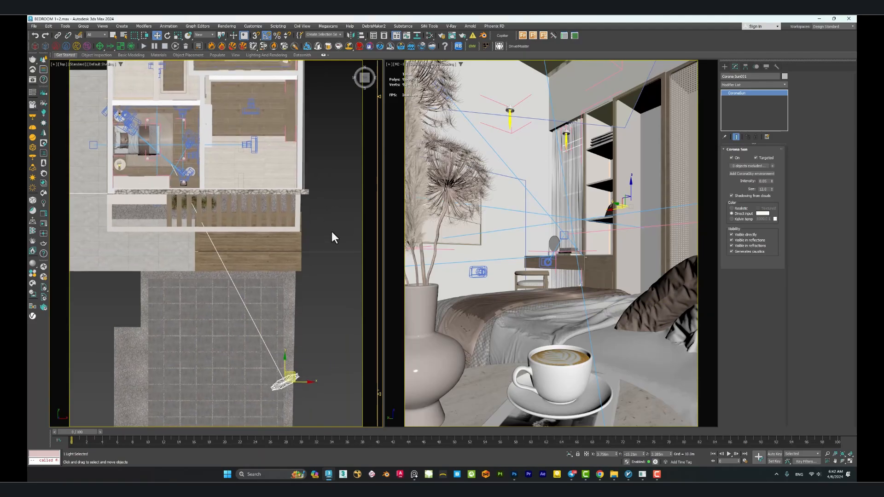
pyautogui.moveTo(332, 231); pyautogui.dragTo(326, 233, button='middle')
pyautogui.click(343, 203)
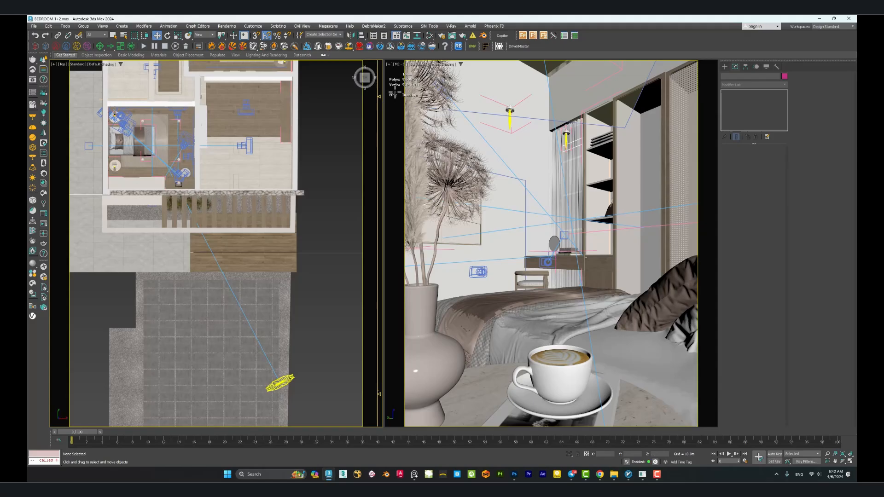
# Open Render Setup over the plan view with the Corona Scene Environment settings in sight.
pyautogui.click(440, 37)
pyautogui.moveTo(502, 147); pyautogui.dragTo(269, 155)
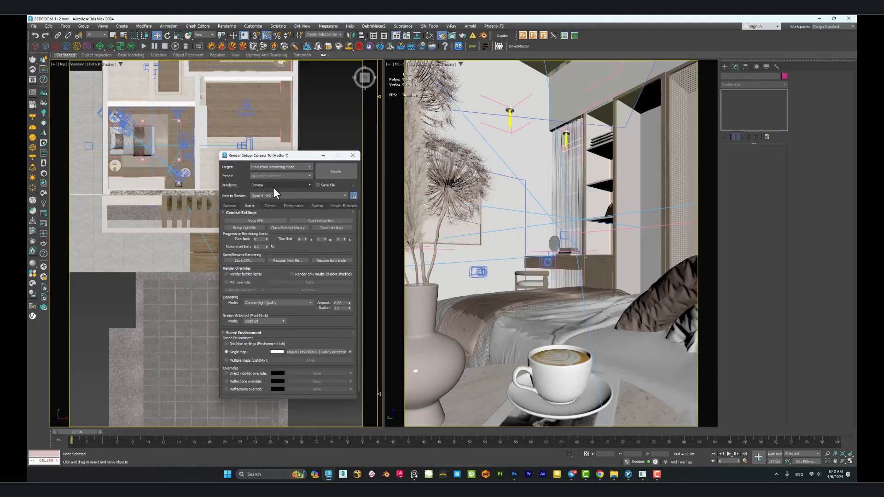
pyautogui.scroll(-1, 271, 272)
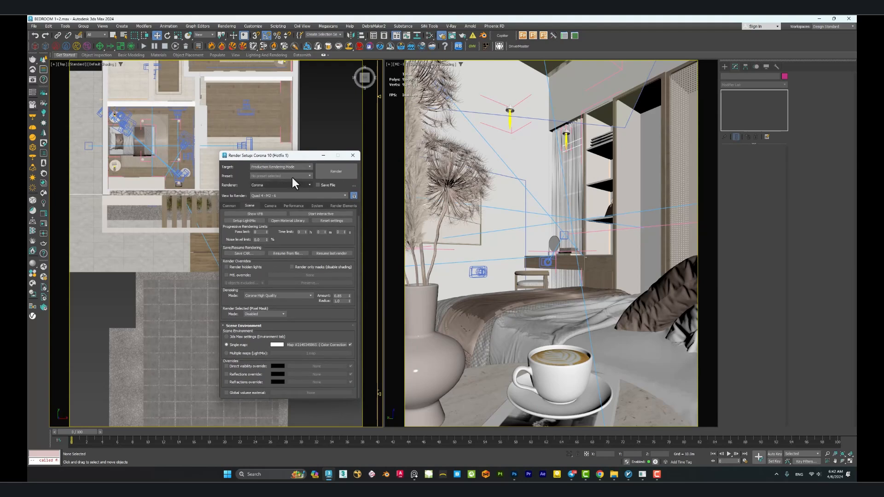
pyautogui.moveTo(294, 158); pyautogui.dragTo(266, 120)
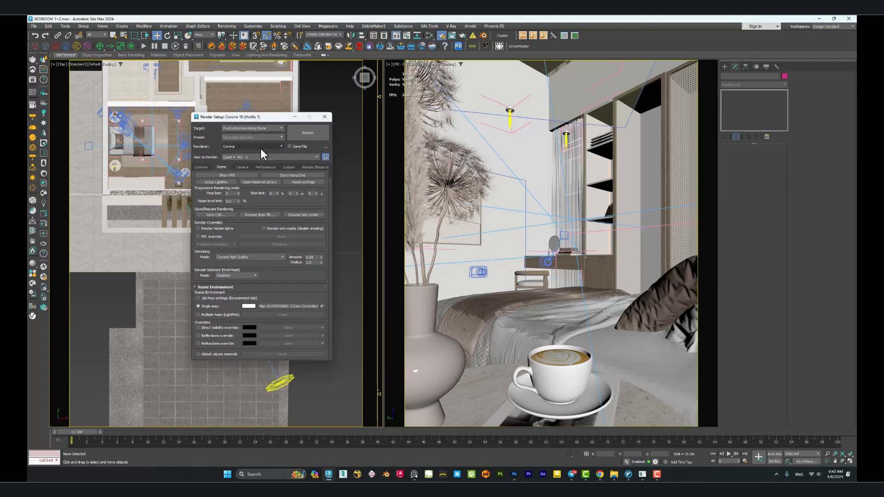
pyautogui.moveTo(260, 116); pyautogui.dragTo(250, 107)
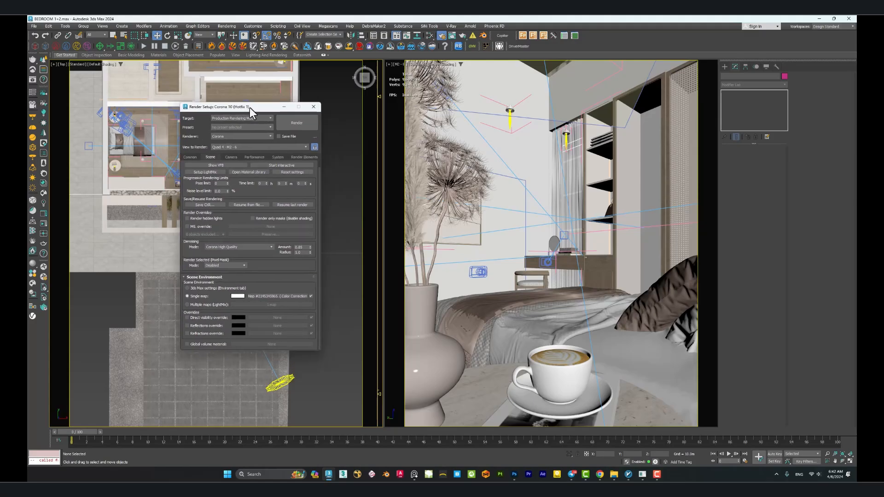
# Open the Slate Material Editor and delete the existing CoronaSky and Color Correction nodes from its view.
pyautogui.click(429, 35)
pyautogui.scroll(-1, 482, 218)
pyautogui.moveTo(459, 234)
pyautogui.mouseDown(button='middle')
pyautogui.moveTo(457, 207)
pyautogui.moveTo(474, 234)
pyautogui.mouseUp(button='middle')
pyautogui.moveTo(531, 180); pyautogui.dragTo(431, 237)
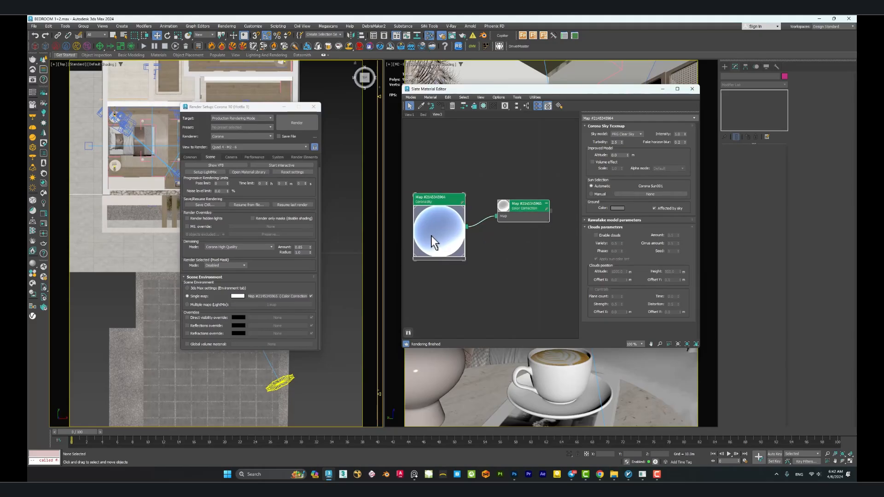
pyautogui.press('Delete')
# Bring the Scene Environment's single map from Render Setup into the Slate Material Editor view.
pyautogui.click(260, 297)
pyautogui.moveTo(261, 297); pyautogui.dragTo(446, 242)
pyautogui.click(539, 239)
pyautogui.moveTo(442, 248); pyautogui.dragTo(512, 238, button='middle')
# Enlarge the preview of the CoronaSky node and examine its sky parameters.
pyautogui.doubleClick(465, 252)
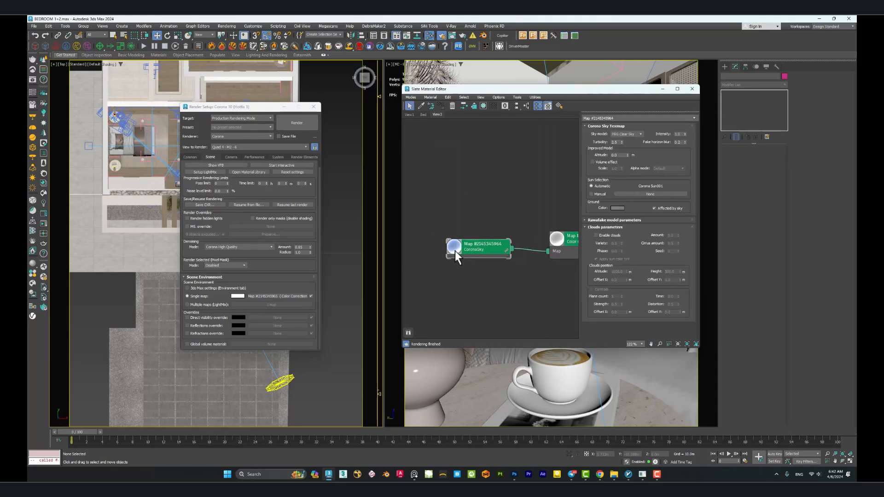
pyautogui.doubleClick(454, 247)
pyautogui.scroll(-3, 461, 245)
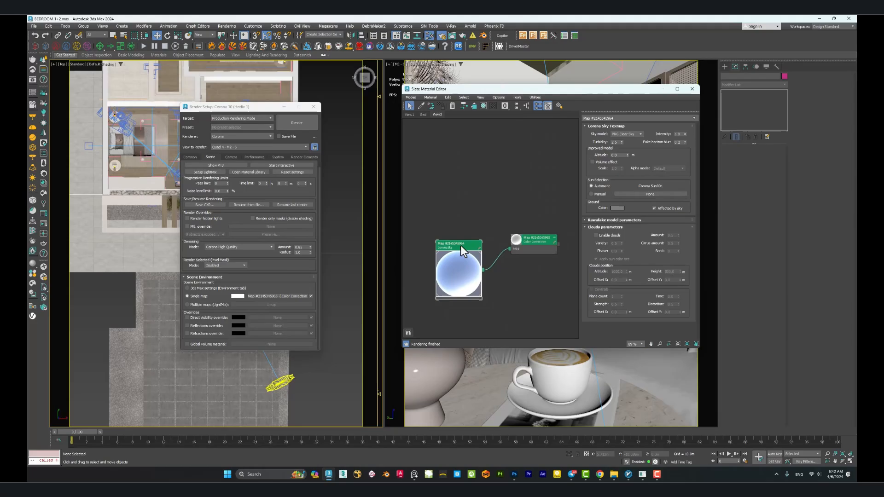
pyautogui.moveTo(464, 254); pyautogui.dragTo(466, 232)
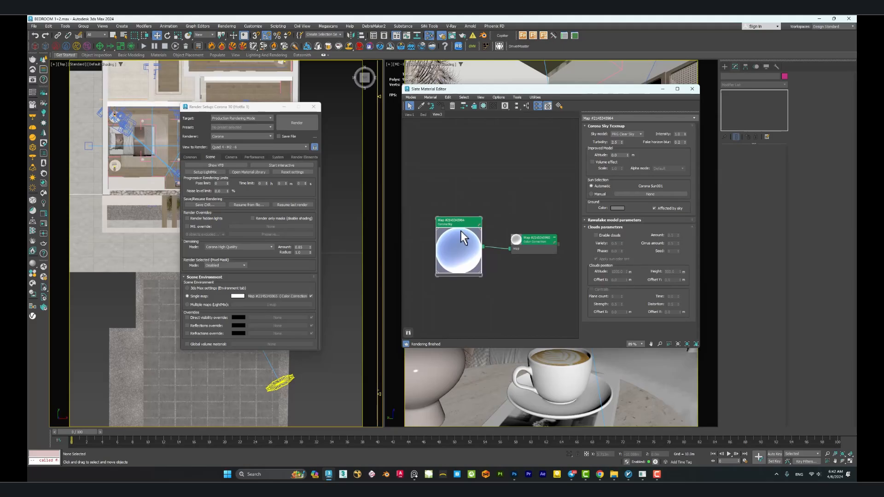
pyautogui.scroll(4, 457, 233)
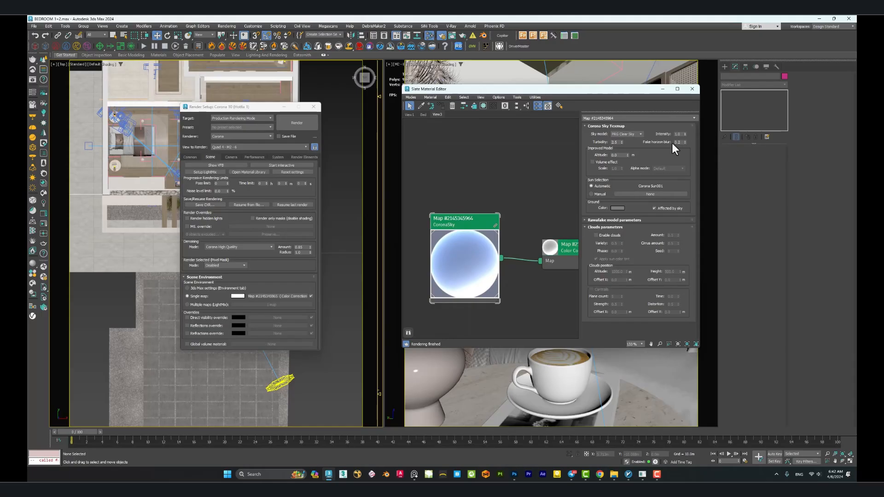
pyautogui.moveTo(484, 204); pyautogui.dragTo(490, 221, button='middle')
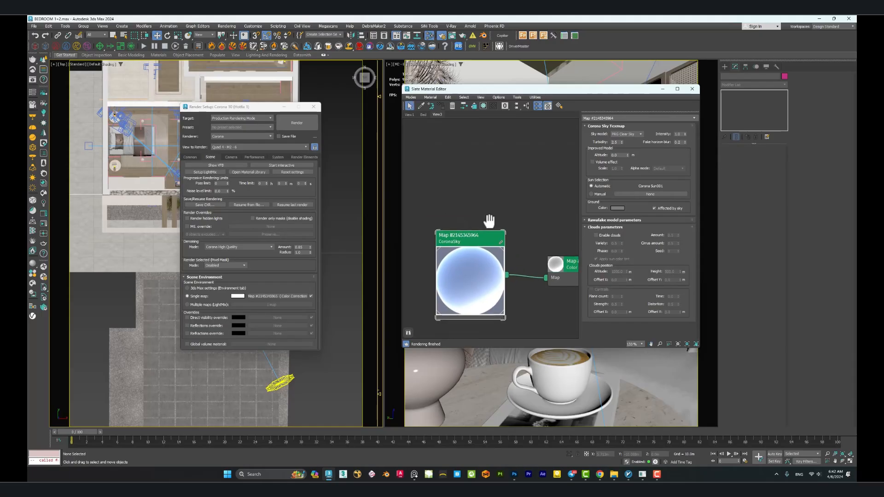
# Add a new CoronaSky map node above the existing sky node.
pyautogui.rightClick(429, 169)
pyautogui.moveTo(451, 184)
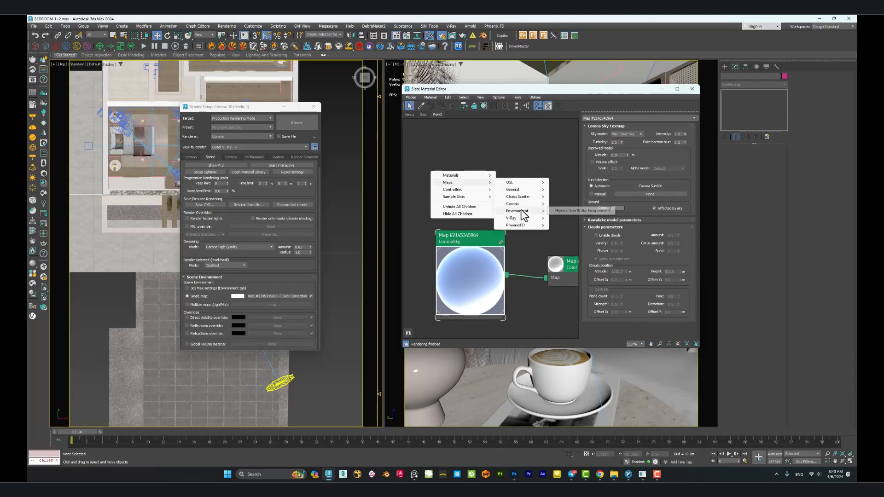
pyautogui.moveTo(520, 204)
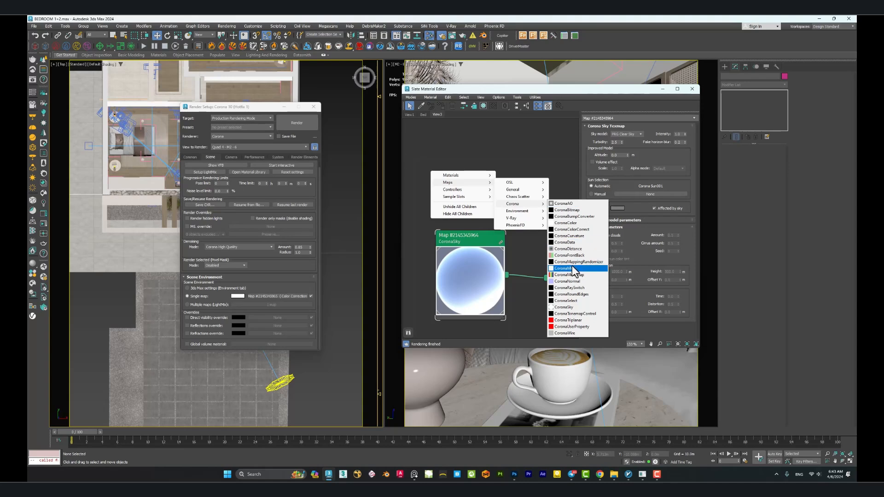
pyautogui.click(572, 307)
pyautogui.moveTo(430, 176); pyautogui.dragTo(473, 177)
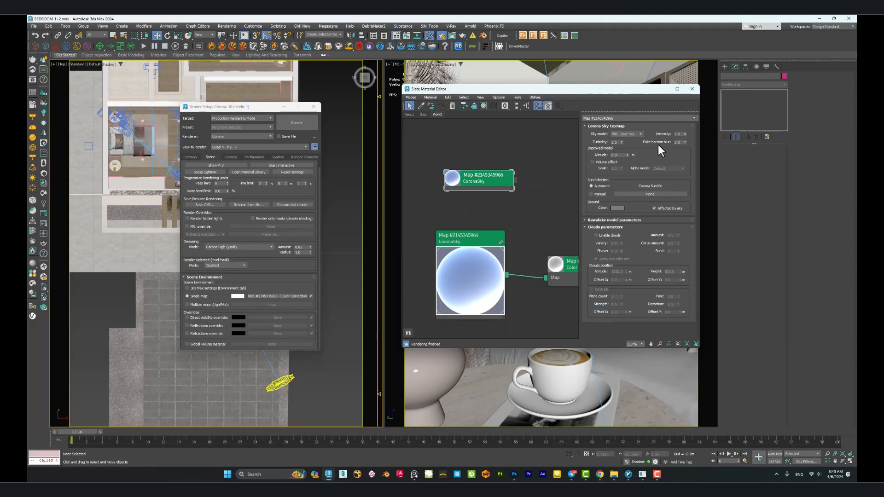
# Compare the sky parameters of the new CoronaSky node with those of the existing one.
pyautogui.click(470, 244)
pyautogui.click(485, 180)
pyautogui.click(473, 245)
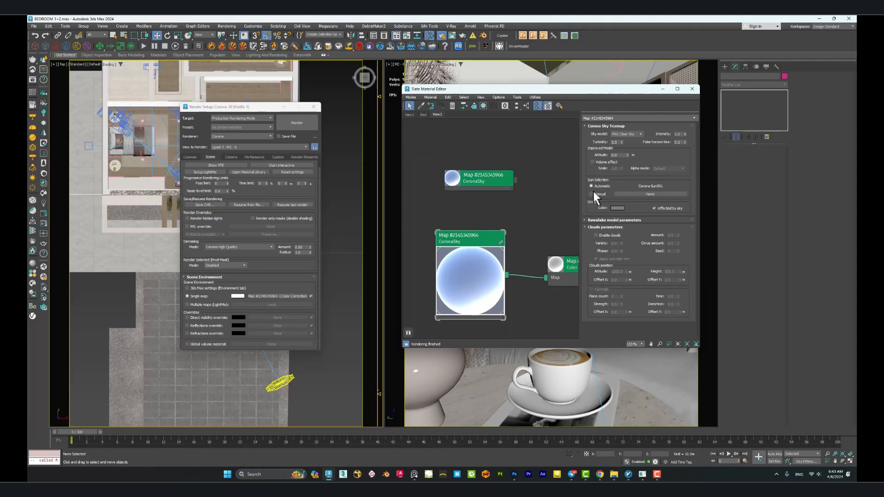
pyautogui.moveTo(528, 206); pyautogui.dragTo(499, 198, button='middle')
pyautogui.moveTo(505, 230); pyautogui.dragTo(472, 213, button='middle')
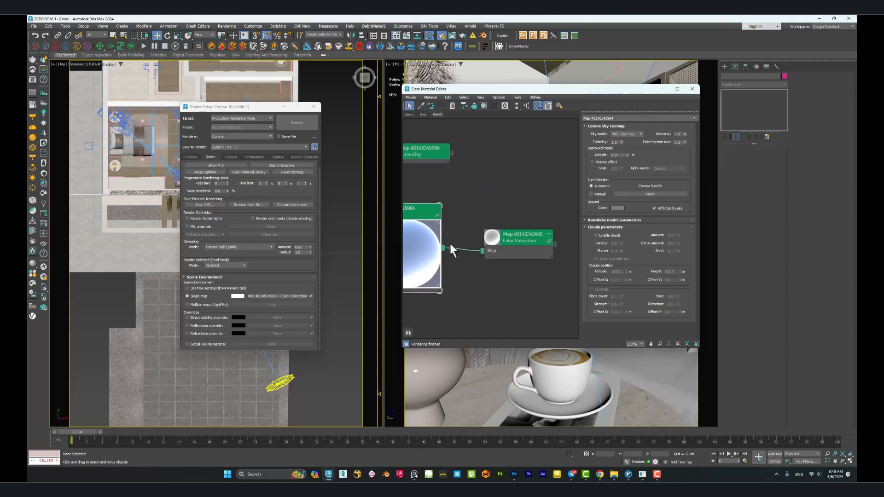
pyautogui.moveTo(443, 248); pyautogui.dragTo(511, 208)
pyautogui.click(499, 189)
pyautogui.moveTo(499, 187); pyautogui.dragTo(508, 204, button='middle')
pyautogui.moveTo(526, 253); pyautogui.dragTo(543, 244)
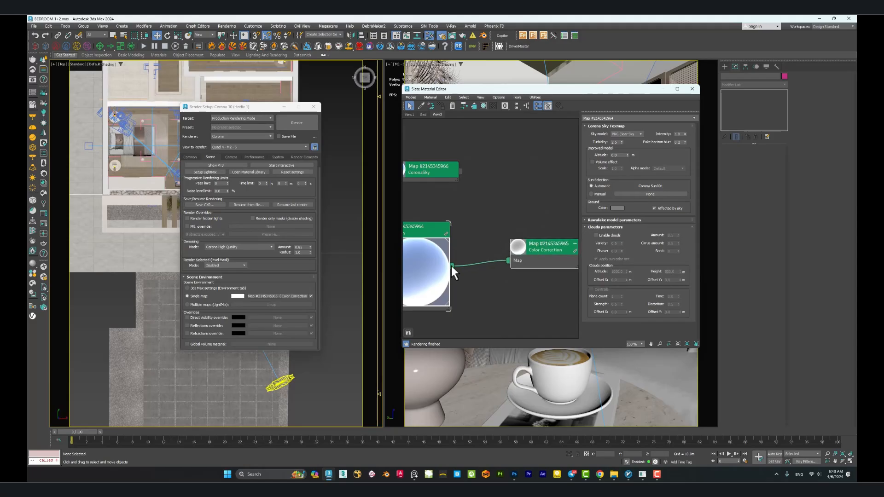
# Create a second Color Correction map fed by the output of the existing CoronaSky node.
pyautogui.moveTo(452, 265); pyautogui.dragTo(516, 186)
pyautogui.moveTo(536, 198)
pyautogui.moveTo(598, 205)
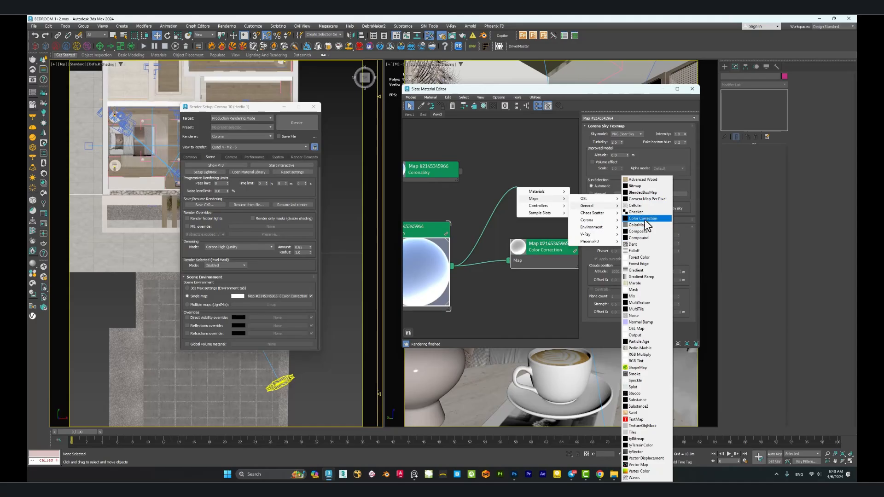
pyautogui.click(644, 219)
pyautogui.click(525, 181)
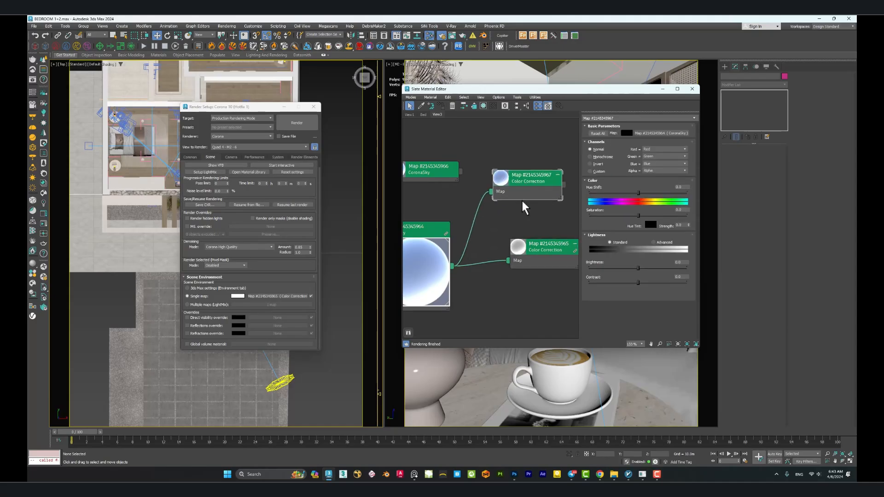
# Fully desaturate the new Color Correction map by setting its saturation to -100.
pyautogui.scroll(-1, 521, 202)
pyautogui.moveTo(522, 203); pyautogui.dragTo(500, 198, button='middle')
pyautogui.moveTo(494, 179); pyautogui.dragTo(522, 179)
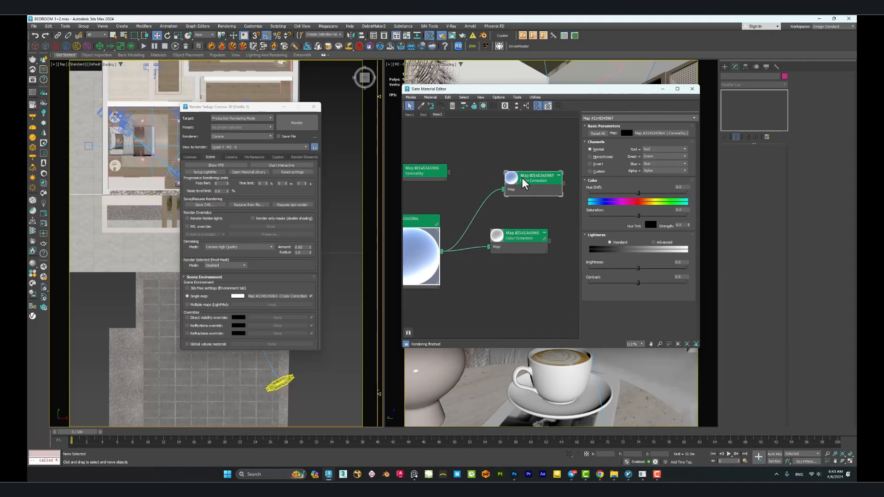
pyautogui.moveTo(637, 215); pyautogui.dragTo(579, 216)
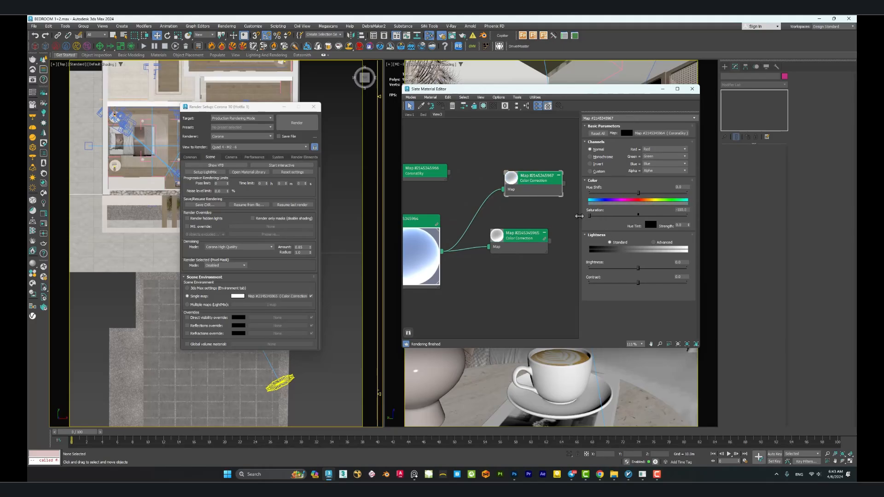
# Compare the blue CoronaSky preview with the desaturated output of the new Color Correction map.
pyautogui.doubleClick(436, 220)
pyautogui.doubleClick(509, 186)
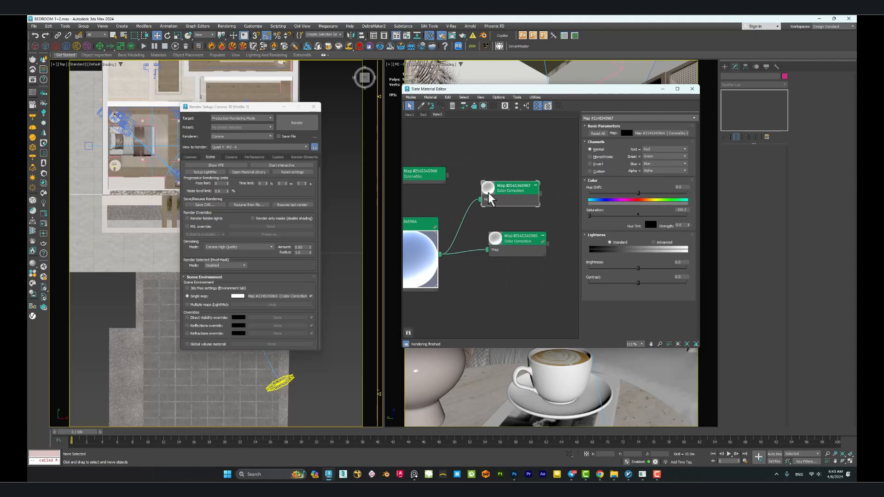
pyautogui.scroll(4, 489, 192)
pyautogui.moveTo(495, 200); pyautogui.dragTo(494, 202, button='middle')
pyautogui.doubleClick(492, 189)
pyautogui.doubleClick(520, 201)
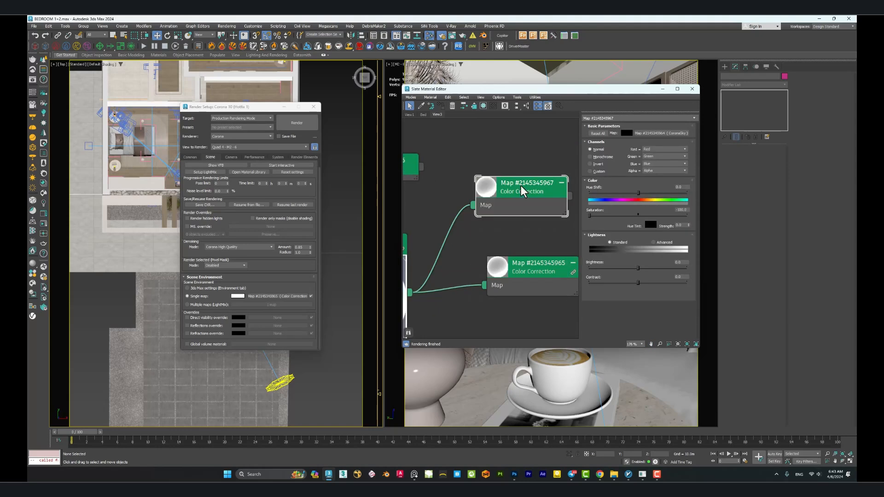
# Assign the new Color Correction map as the Scene Environment's single map and close Render Setup.
pyautogui.scroll(-2, 531, 197)
pyautogui.moveTo(536, 194); pyautogui.dragTo(272, 298)
pyautogui.click(237, 249)
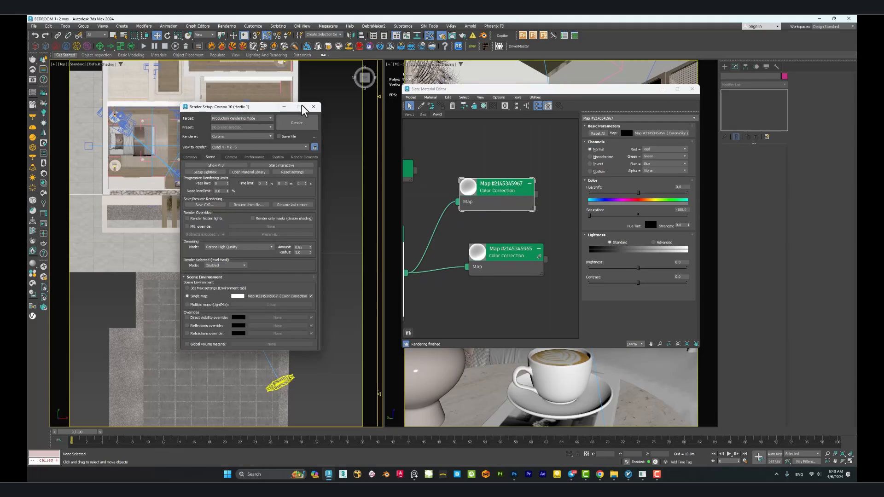
pyautogui.click(313, 107)
pyautogui.moveTo(334, 320); pyautogui.dragTo(332, 302, button='middle')
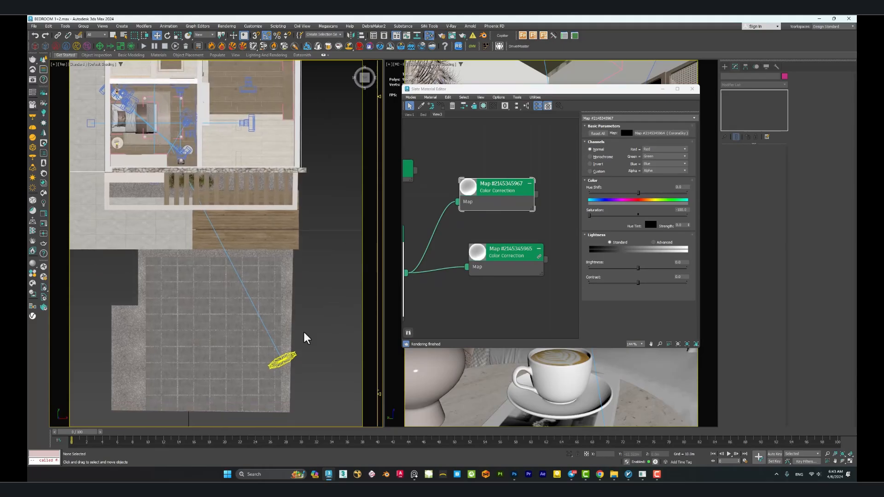
# Select the Corona Sun outside the building in the top view and inspect its Size setting.
pyautogui.click(282, 360)
pyautogui.scroll(2, 242, 321)
pyautogui.moveTo(237, 270); pyautogui.dragTo(253, 303, button='middle')
pyautogui.scroll(-4, 270, 279)
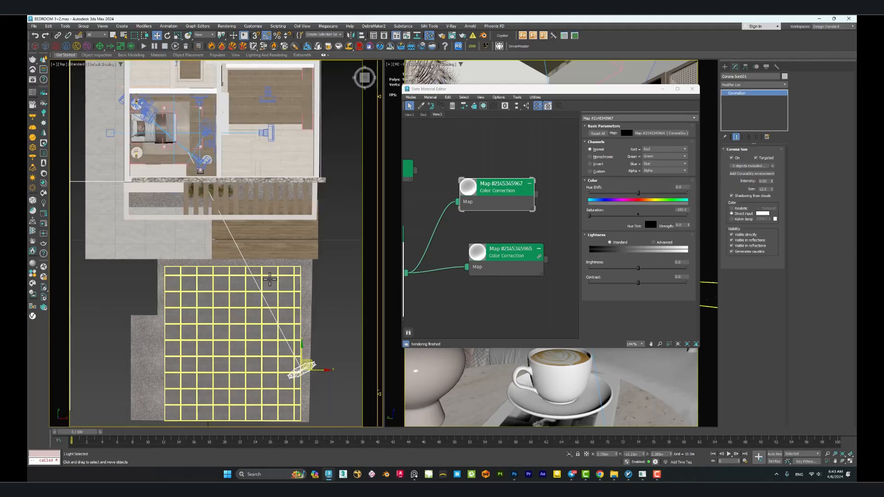
pyautogui.scroll(2, 270, 279)
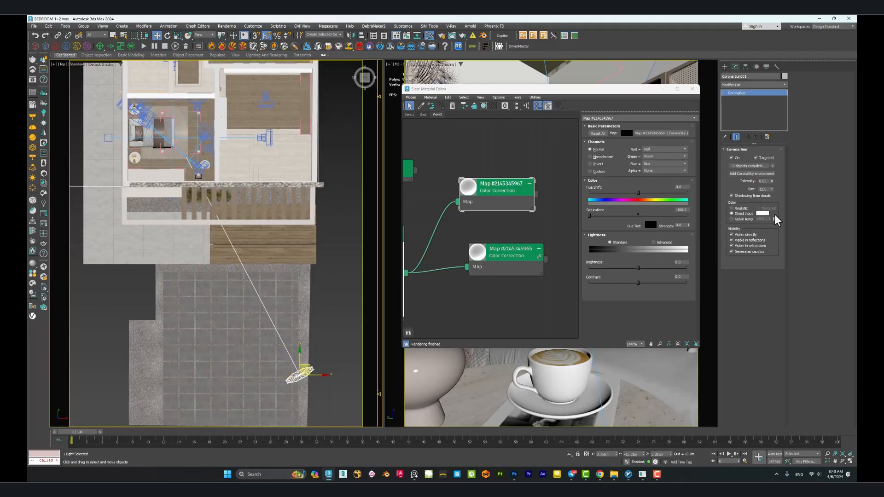
pyautogui.doubleClick(763, 189)
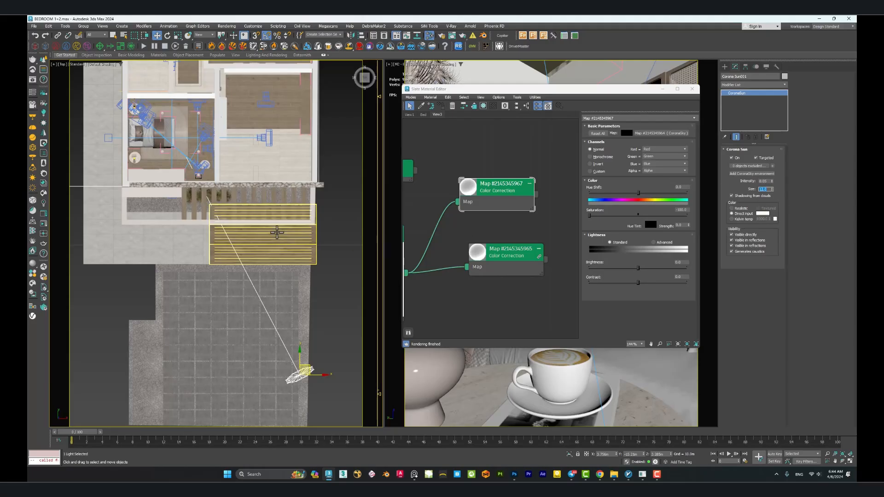
# Switch to the reference board and examine the daylight and floor shadows in the desk and wardrobe render.
pyautogui.click(414, 475)
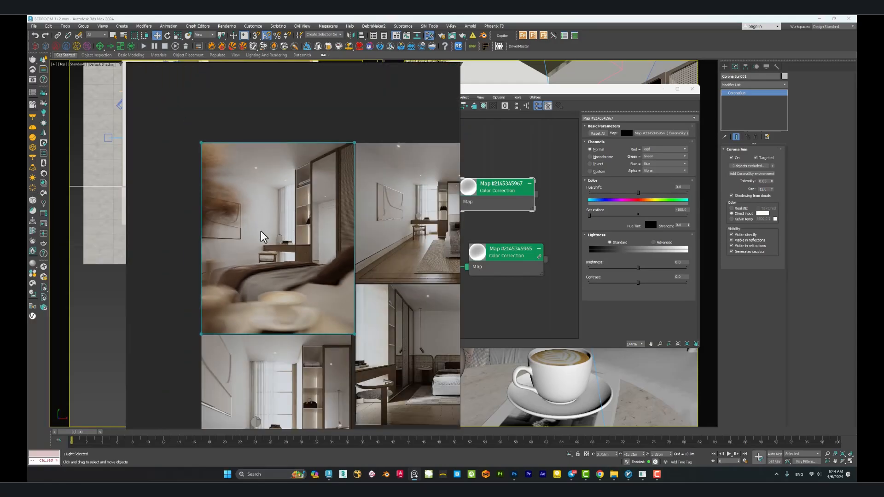
pyautogui.moveTo(362, 292); pyautogui.dragTo(305, 208, button='middle')
pyautogui.scroll(3, 258, 350)
pyautogui.scroll(2, 260, 355)
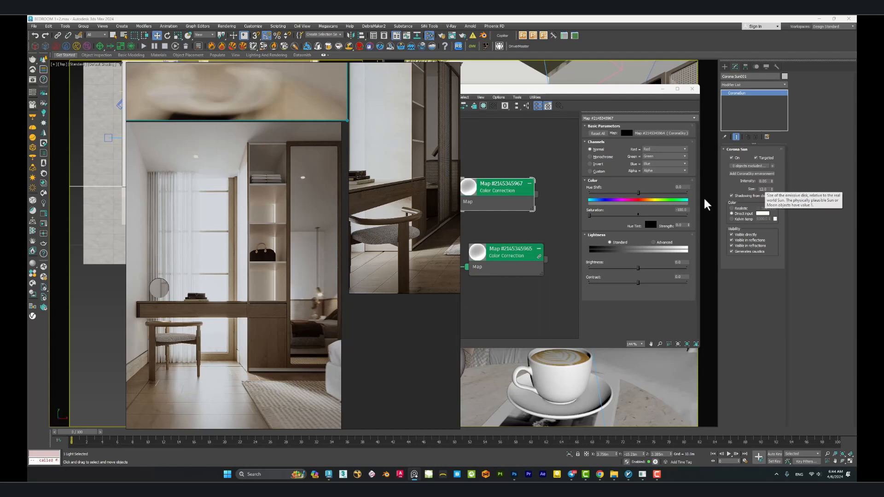
pyautogui.moveTo(309, 325); pyautogui.dragTo(331, 251, button='right')
pyautogui.scroll(2, 318, 291)
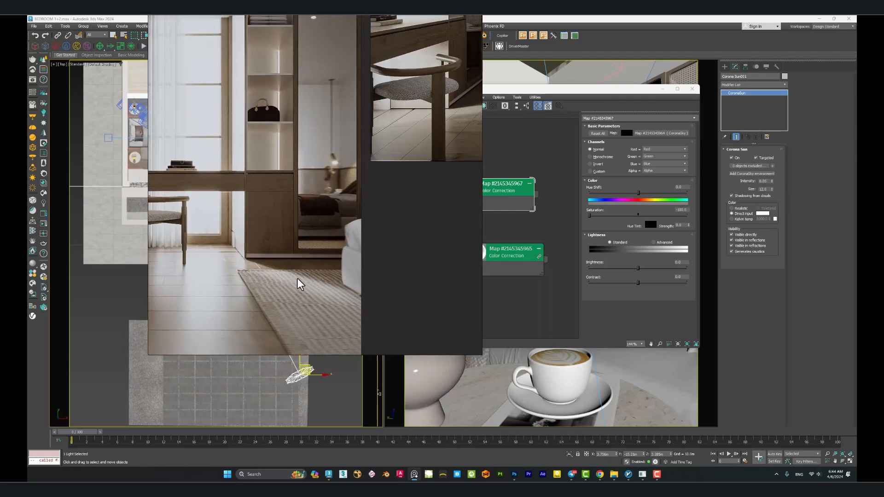
pyautogui.scroll(-4, 289, 248)
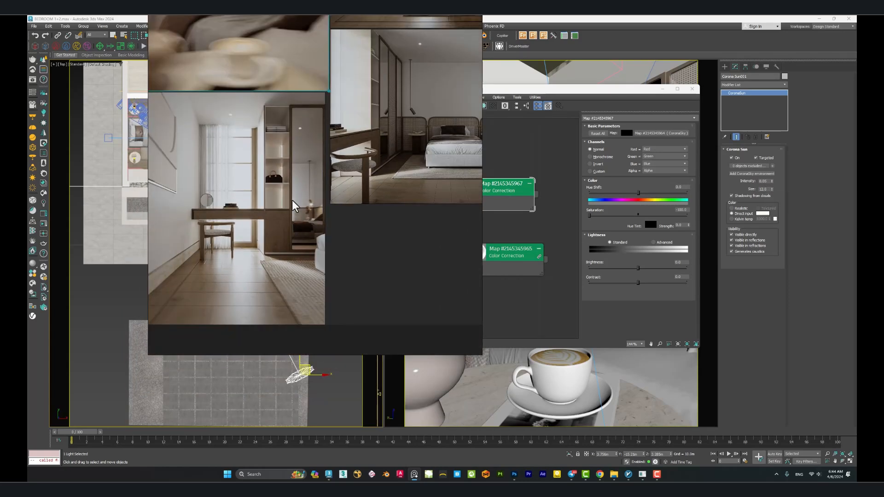
# Examine the soft light around the bed in the bedroom reference renders and move the board clear of the viewports.
pyautogui.moveTo(326, 186); pyautogui.dragTo(296, 242, button='middle')
pyautogui.scroll(4, 373, 233)
pyautogui.moveTo(437, 210); pyautogui.dragTo(388, 237, button='middle')
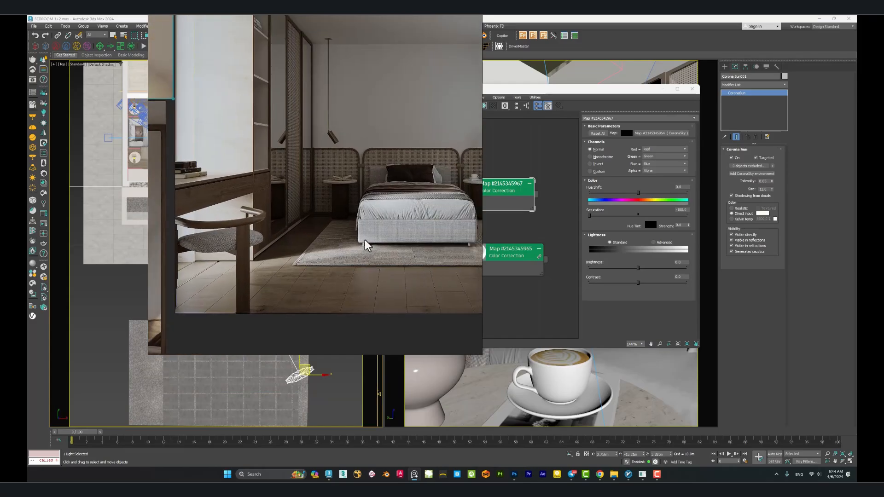
pyautogui.scroll(-1, 363, 239)
pyautogui.scroll(-1, 391, 222)
pyautogui.moveTo(397, 198); pyautogui.dragTo(222, 369, button='right')
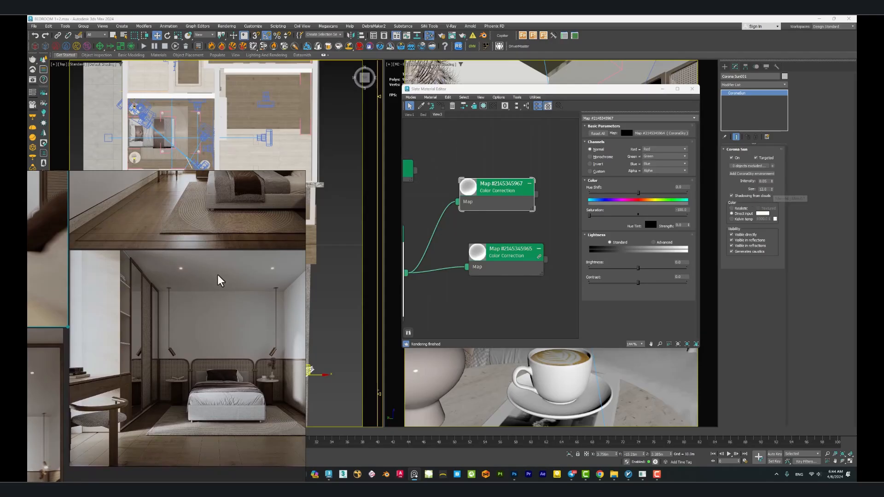
pyautogui.moveTo(206, 261); pyautogui.dragTo(197, 333, button='right')
pyautogui.moveTo(234, 278); pyautogui.dragTo(123, 422, button='right')
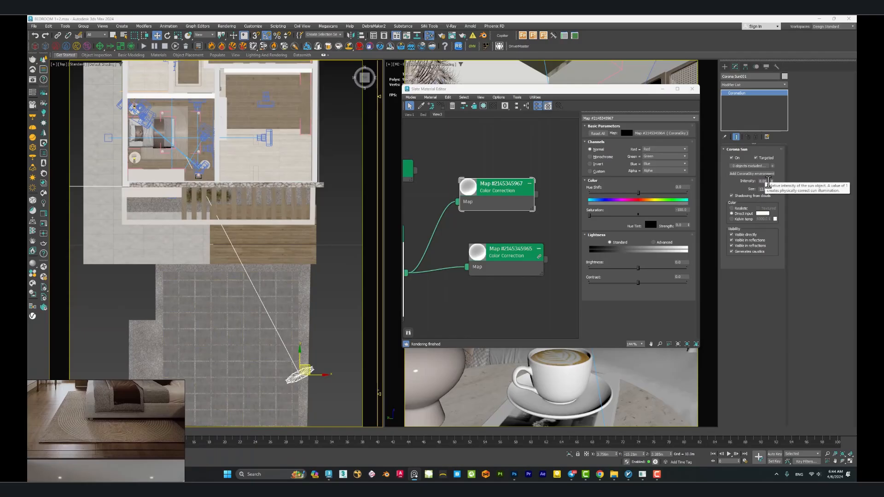
# Check the Corona Sun's intensity and its direct input colour.
pyautogui.click(768, 182)
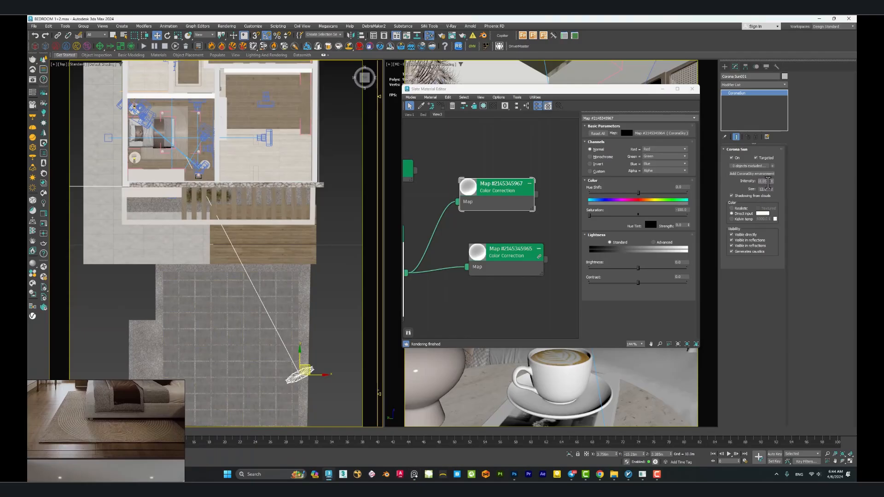
pyautogui.click(736, 209)
pyautogui.click(763, 214)
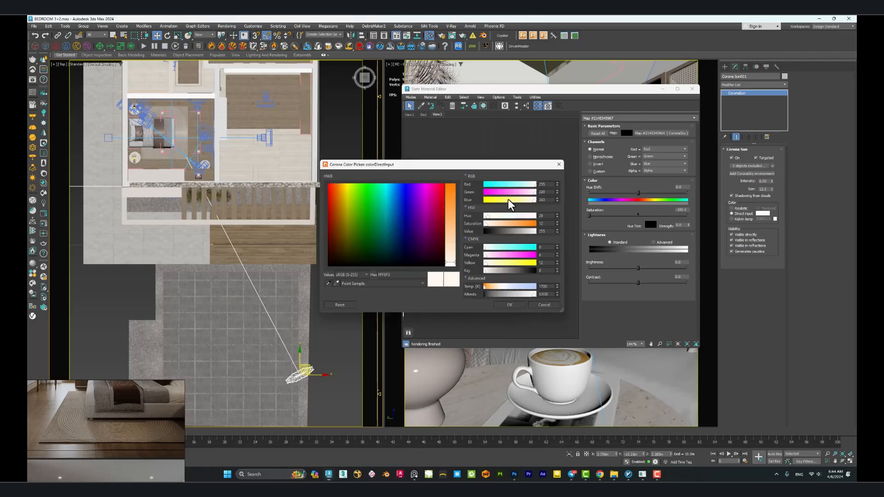
pyautogui.click(544, 305)
# Minimize the Slate Material Editor and bring up the interactive render over the camera viewport.
pyautogui.moveTo(519, 181); pyautogui.dragTo(538, 199, button='middle')
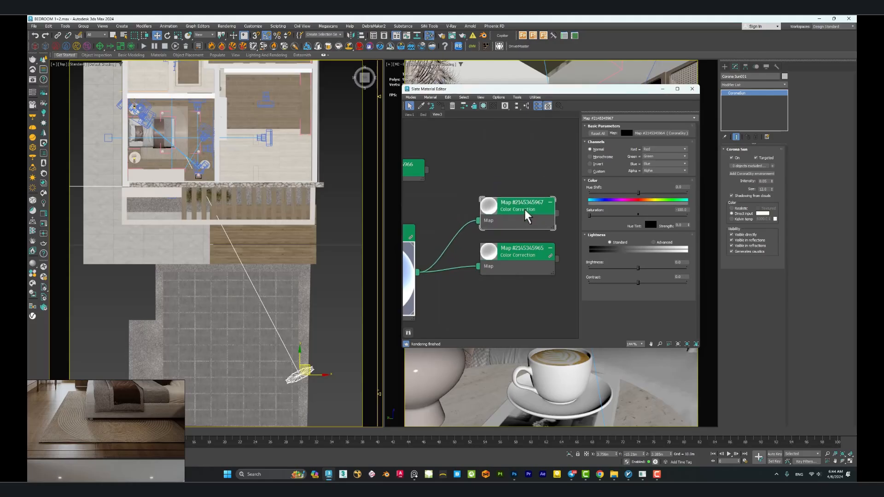
pyautogui.click(662, 89)
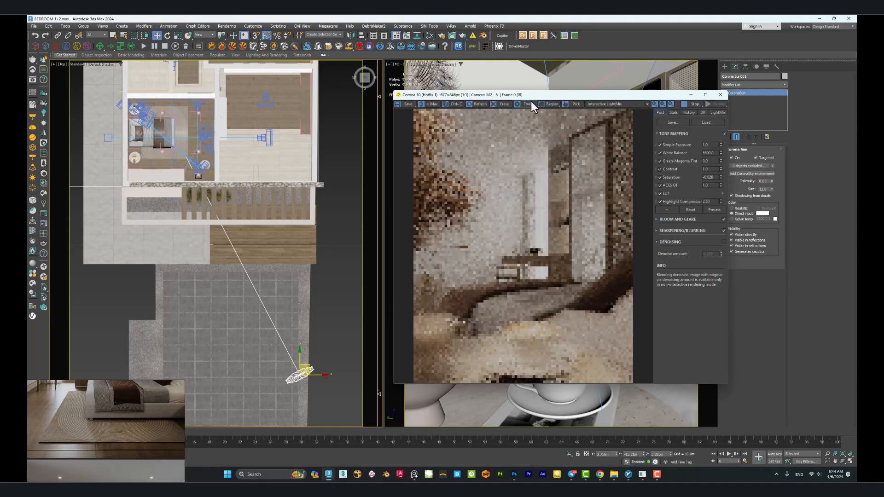
pyautogui.moveTo(554, 95); pyautogui.dragTo(528, 71)
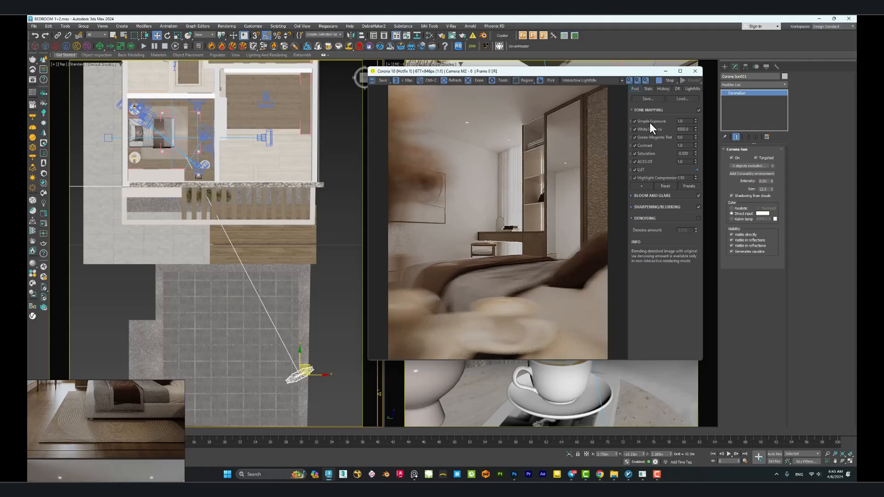
# Set the tone mapping's Simple Exposure to 1 and its Contrast to 2.
pyautogui.doubleClick(684, 121)
pyautogui.doubleClick(684, 122)
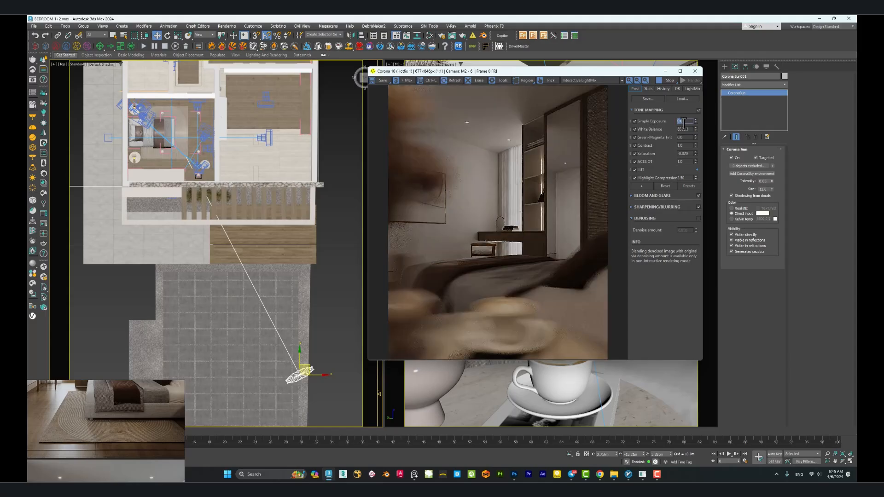
pyautogui.write('1')
pyautogui.press('Return')
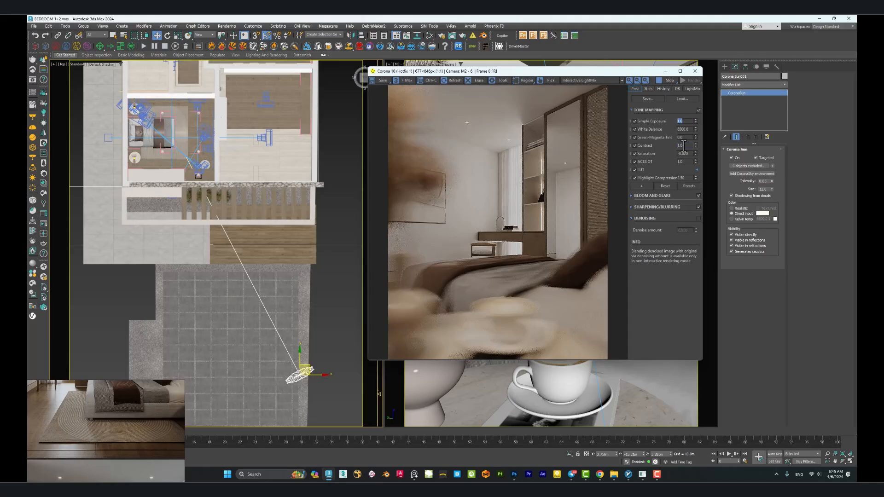
pyautogui.doubleClick(684, 145)
pyautogui.write('2')
pyautogui.press('Return')
# Compare the interactive render with the ACES OT operator off and on, ending with it enabled.
pyautogui.click(634, 162)
pyautogui.click(634, 162)
pyautogui.click(634, 161)
pyautogui.click(634, 162)
pyautogui.click(634, 162)
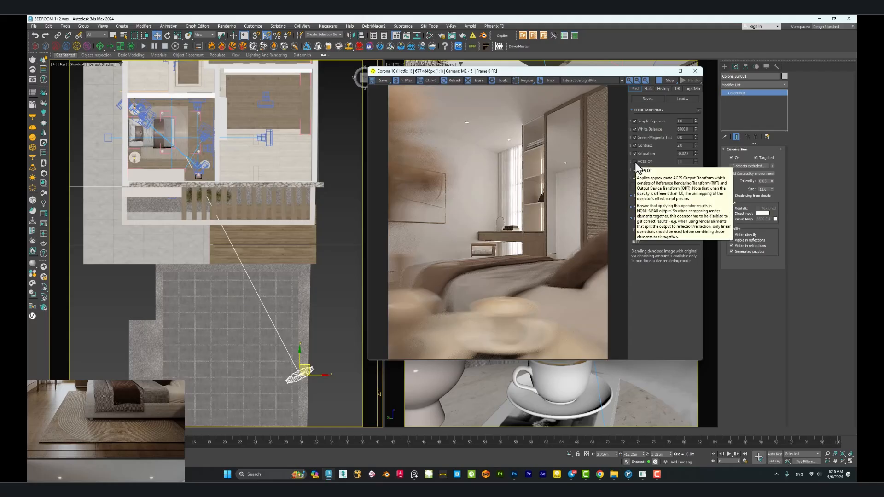
pyautogui.click(634, 162)
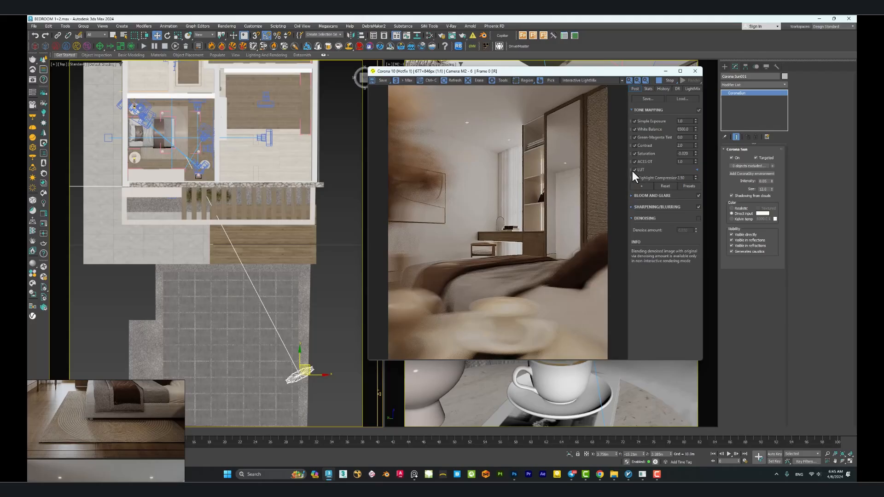
# Compare the existing LUT's effect, inspect its file and opacity settings, and disable that LUT.
pyautogui.click(635, 170)
pyautogui.click(635, 170)
pyautogui.click(647, 170)
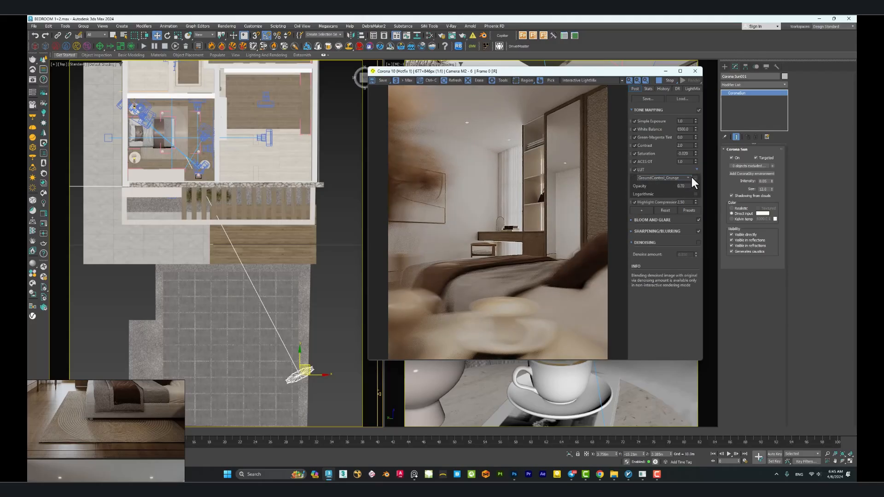
pyautogui.click(641, 170)
pyautogui.click(635, 169)
# Add a second LUT operator to the tone mapping stack and assign it the GroundControl_Grunge look.
pyautogui.click(645, 186)
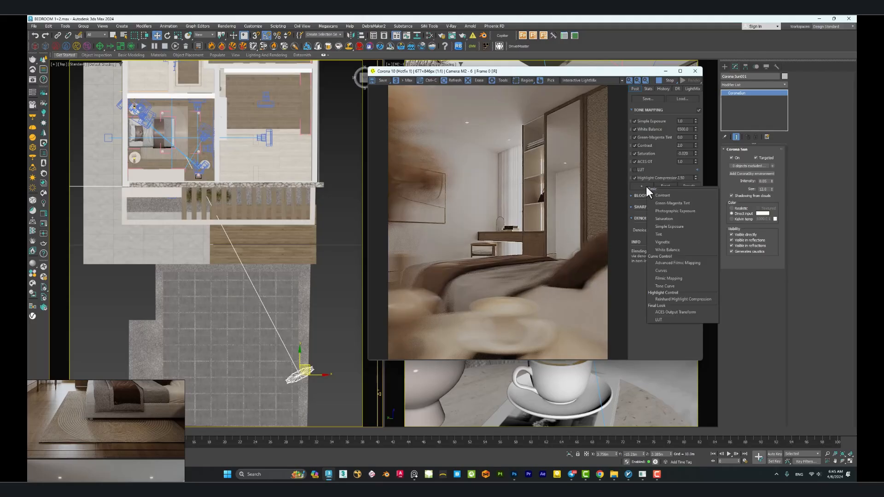
pyautogui.click(661, 319)
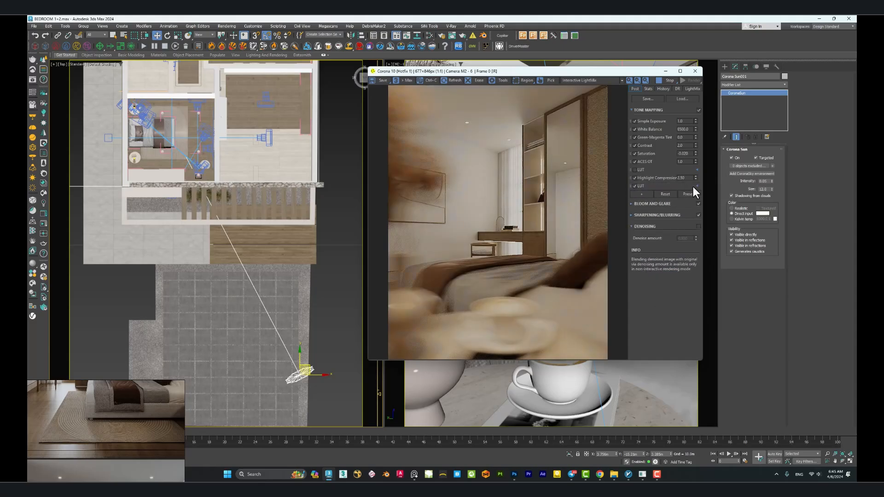
pyautogui.click(693, 187)
pyautogui.click(690, 192)
pyautogui.moveTo(691, 194); pyautogui.dragTo(688, 242)
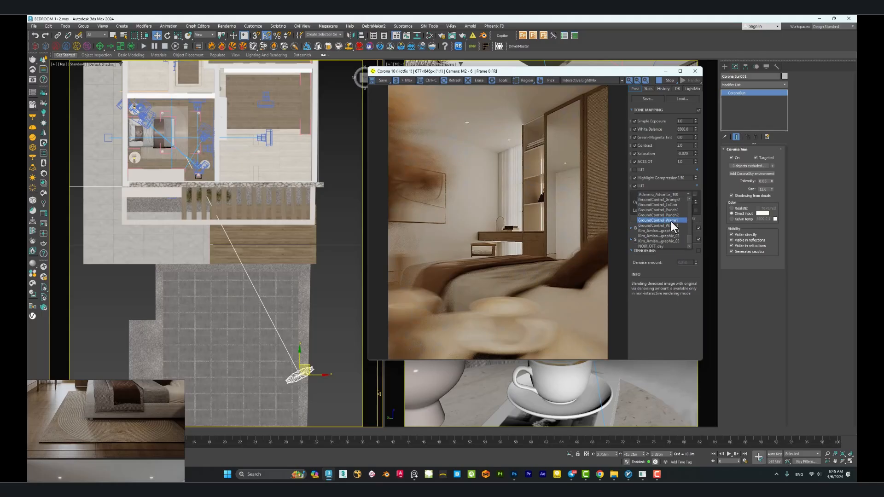
pyautogui.scroll(1, 671, 208)
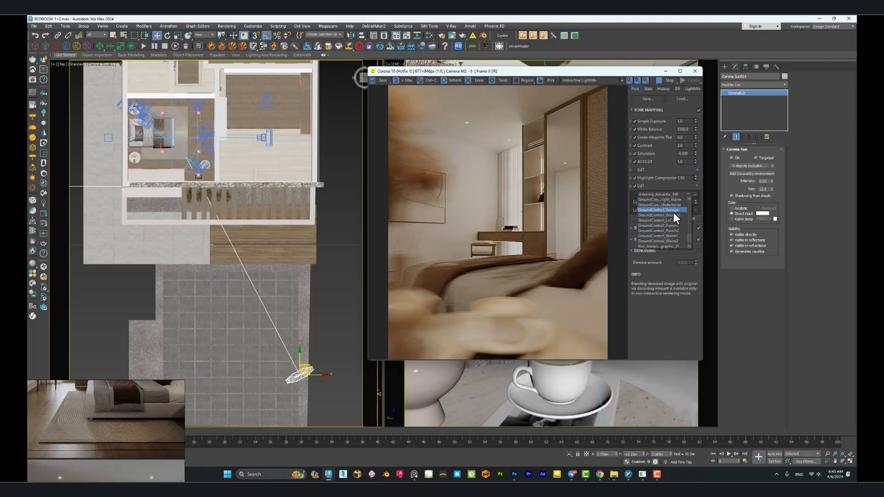
pyautogui.click(666, 210)
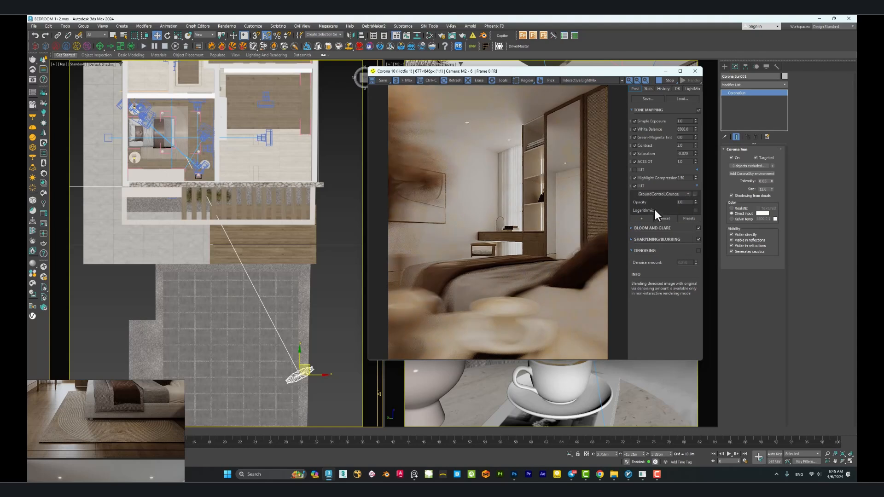
# Set the added LUT's opacity to 0.7 and check its effect on the render.
pyautogui.doubleClick(683, 201)
pyautogui.press('BackSpace')
pyautogui.write('.7')
pyautogui.press('Return')
pyautogui.click(635, 186)
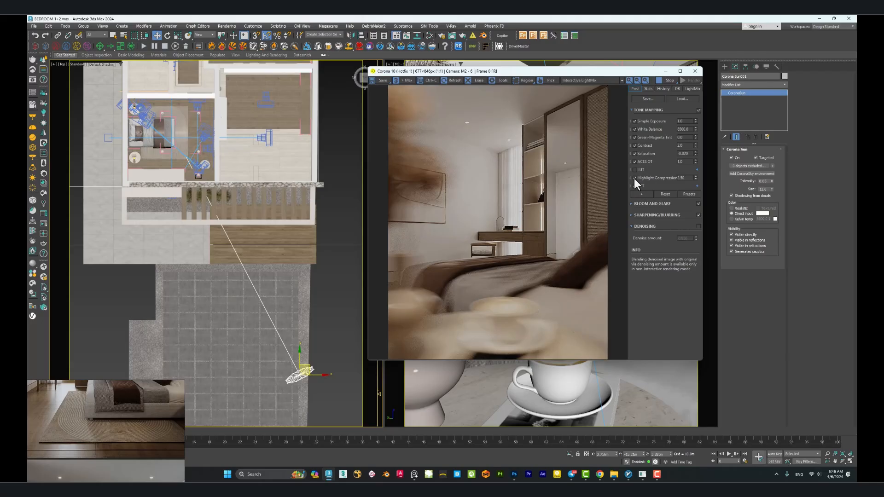
# Compare the render with and without Highlight Compression and set its value to 2.5.
pyautogui.click(633, 178)
pyautogui.click(634, 178)
pyautogui.click(634, 178)
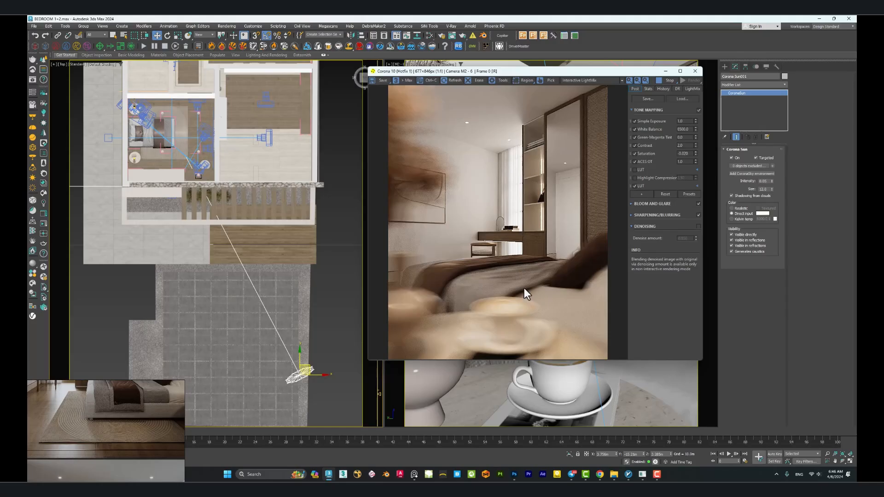
pyautogui.click(634, 178)
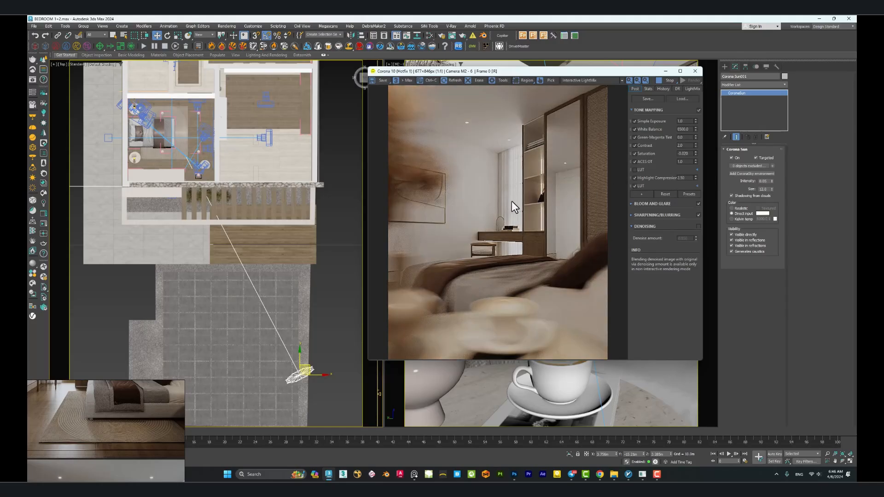
pyautogui.doubleClick(680, 178)
pyautogui.write('2.5')
pyautogui.press('Return')
# Review the Bloom and Glare, Sharpening/Blurring and LightMix settings of the interactive render.
pyautogui.click(654, 204)
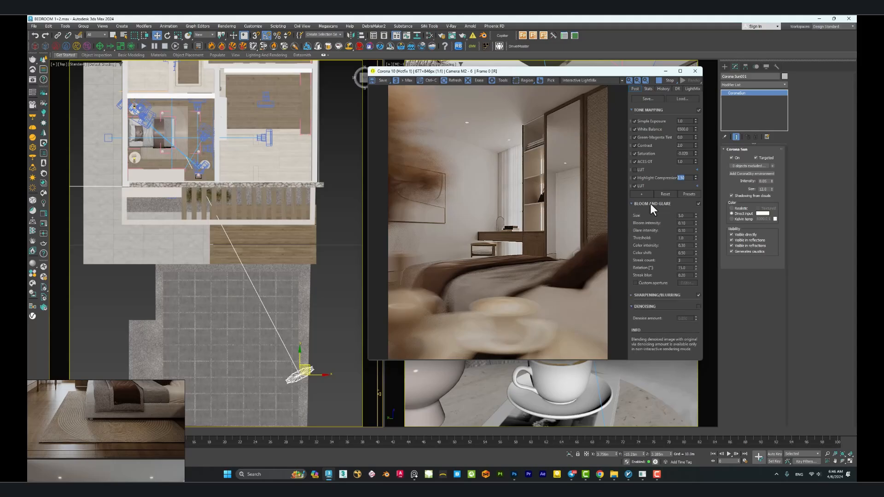
pyautogui.click(656, 204)
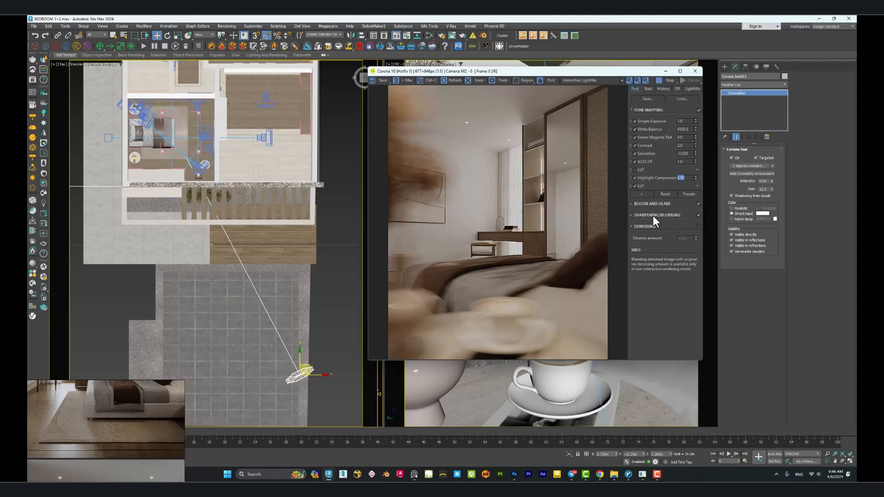
pyautogui.click(651, 217)
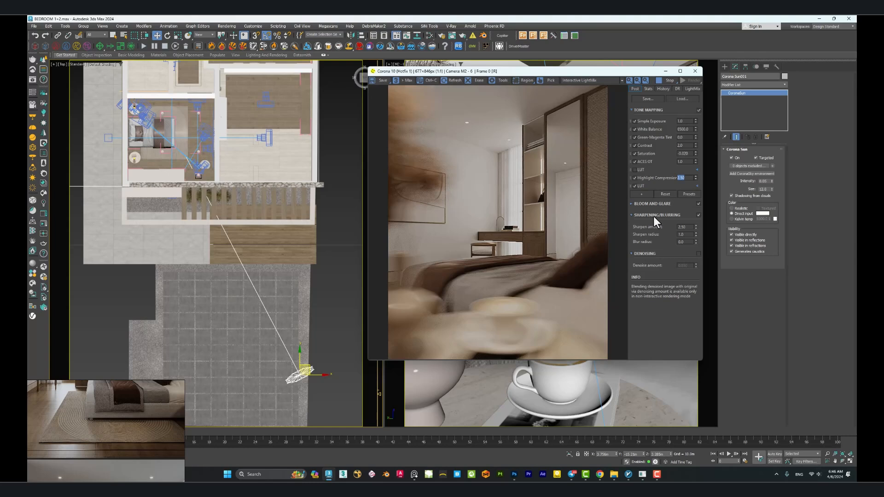
pyautogui.click(653, 216)
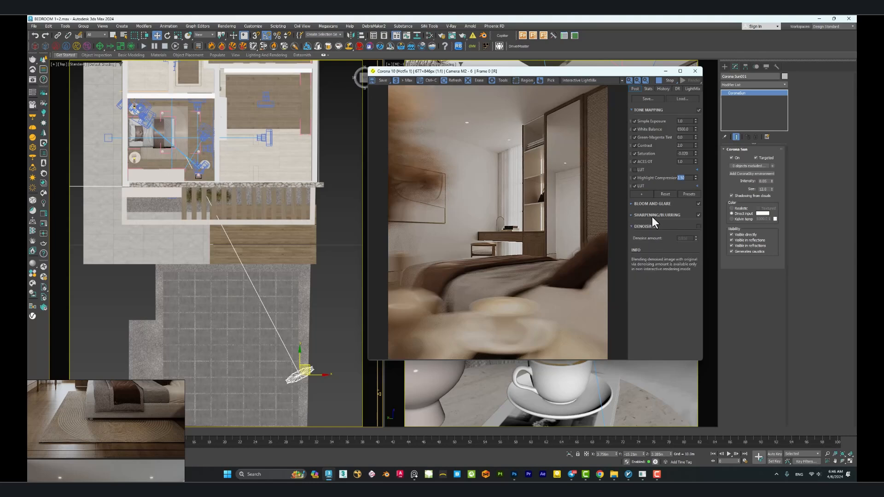
pyautogui.click(690, 89)
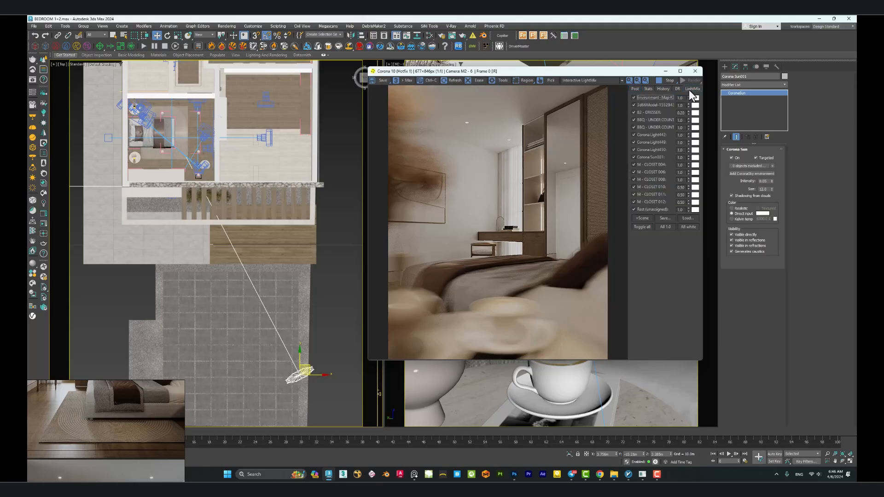
pyautogui.click(635, 89)
# Select the M2 - 4 camera facing the bed, look through it and check its interactive render.
pyautogui.moveTo(624, 73); pyautogui.dragTo(583, 230)
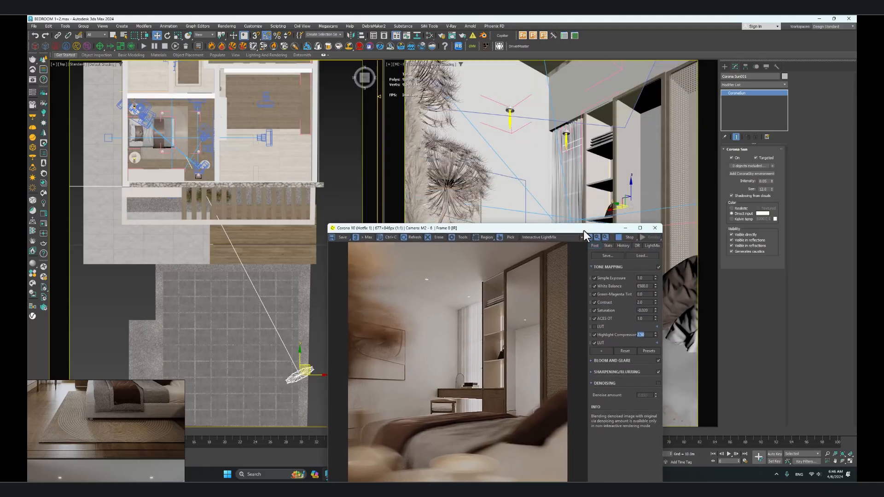
pyautogui.scroll(5, 239, 147)
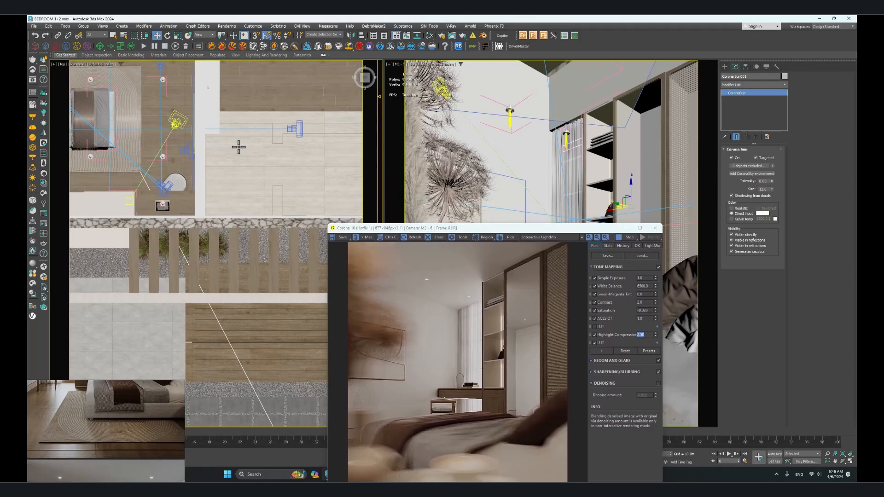
pyautogui.scroll(-3, 239, 147)
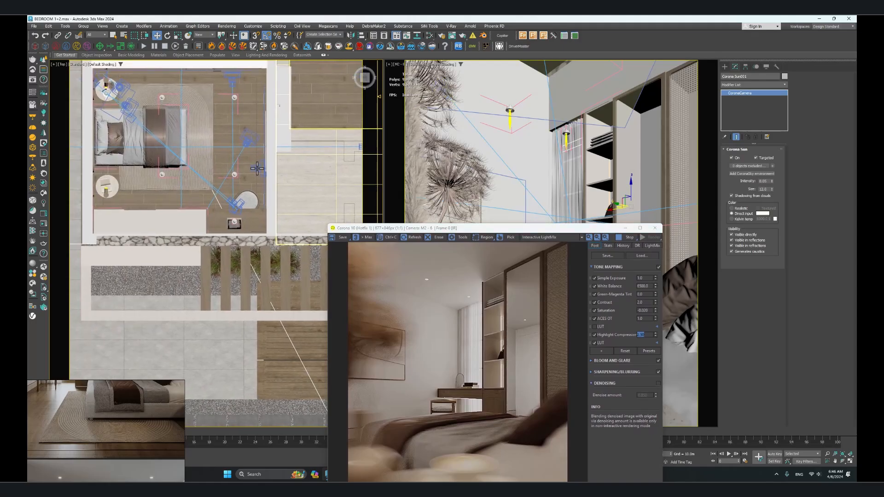
pyautogui.click(256, 168)
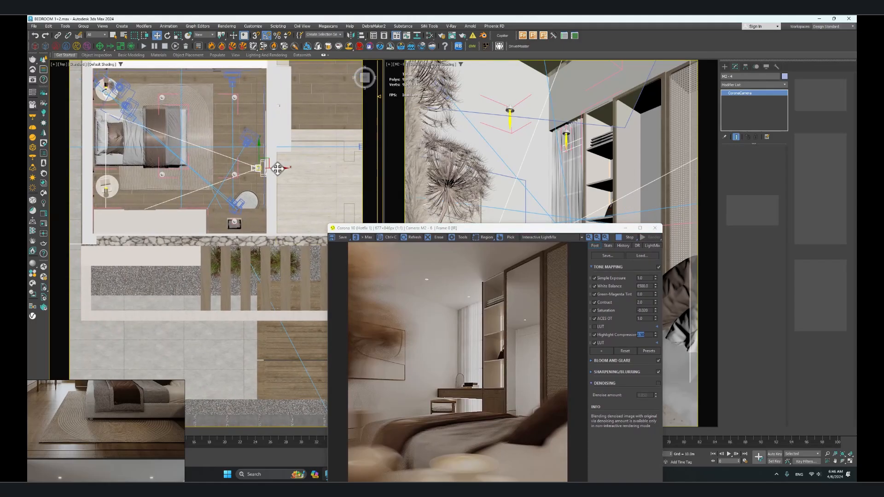
pyautogui.moveTo(559, 227); pyautogui.dragTo(285, 204)
pyautogui.click(578, 237)
pyautogui.press('c')
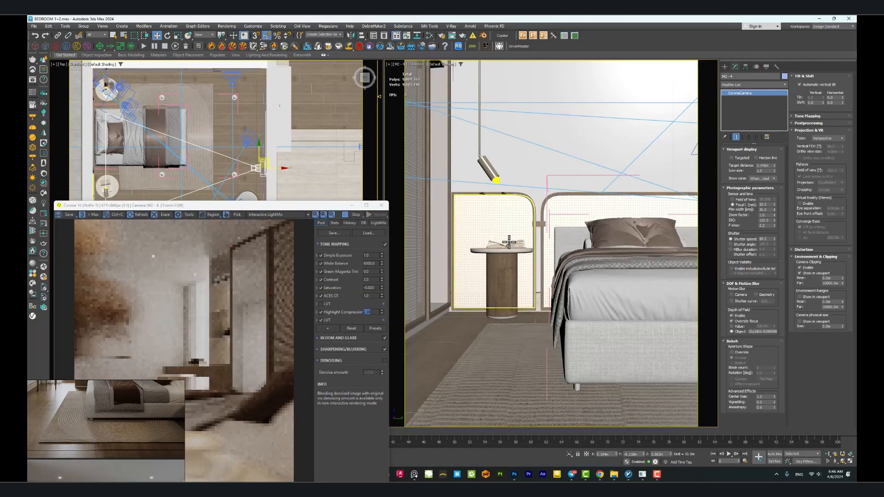
pyautogui.moveTo(315, 207); pyautogui.dragTo(468, 61)
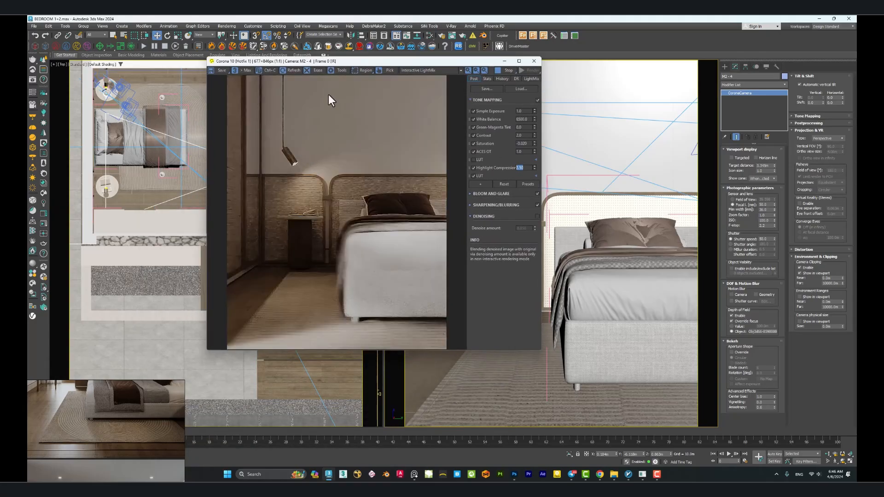
pyautogui.moveTo(339, 65); pyautogui.dragTo(509, 83)
# Select the M2 - 8 camera facing the desk and switch the interactive render to its view.
pyautogui.scroll(-2, 246, 218)
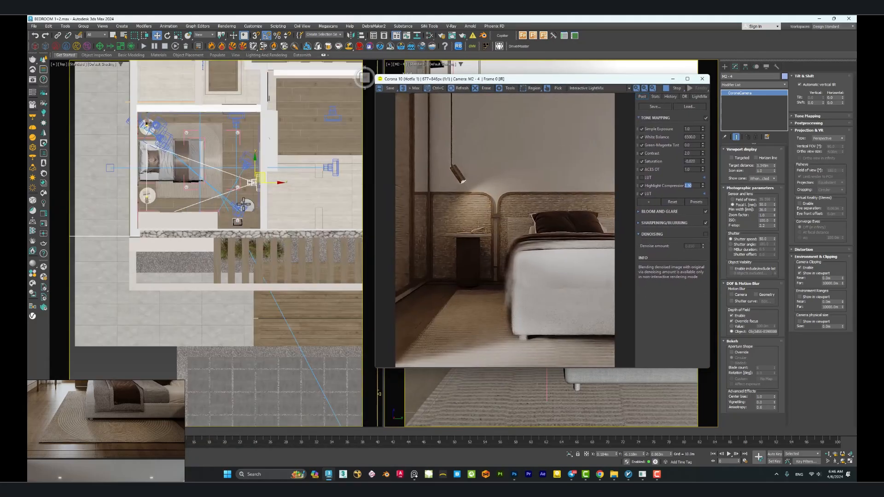
pyautogui.scroll(2, 245, 131)
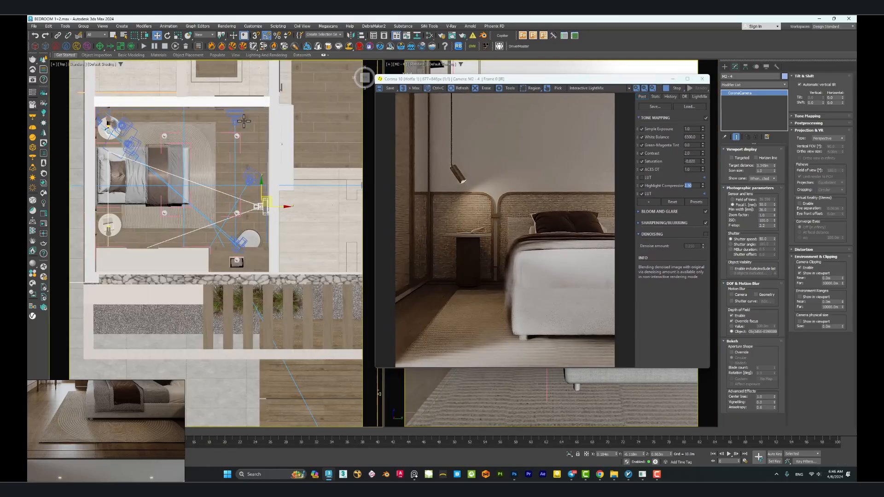
pyautogui.click(234, 119)
pyautogui.scroll(2, 309, 125)
pyautogui.moveTo(485, 78); pyautogui.dragTo(220, 105)
pyautogui.press('c')
pyautogui.moveTo(321, 105); pyautogui.dragTo(294, 71)
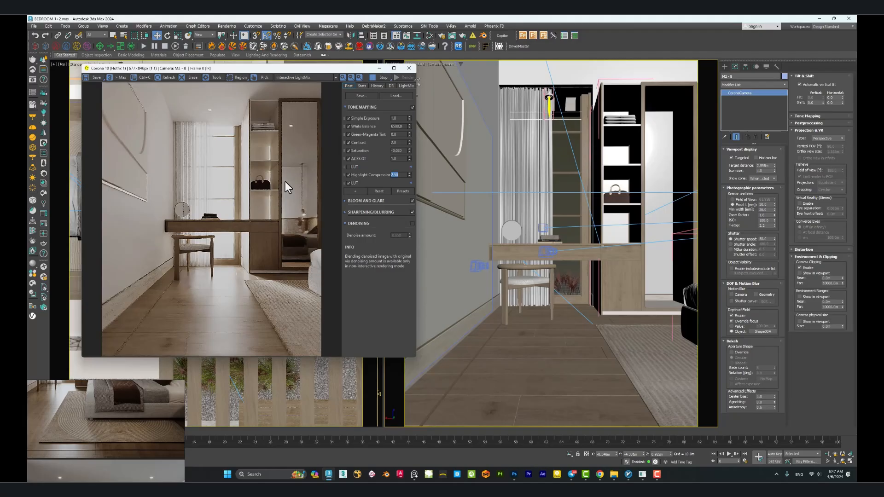
# Try Simple Exposure values of 2 and 1 on the desk render and settle on 1.2.
pyautogui.click(400, 118)
pyautogui.write('2')
pyautogui.press('Return')
pyautogui.write('1')
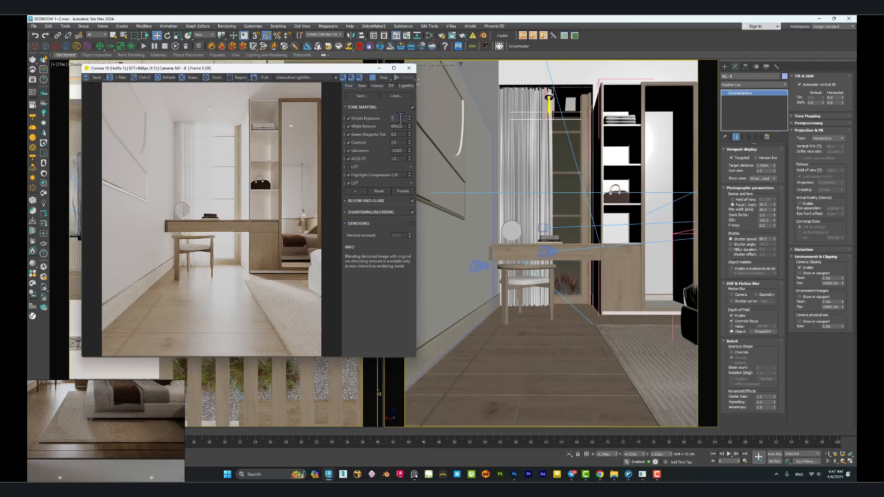
pyautogui.press('Return')
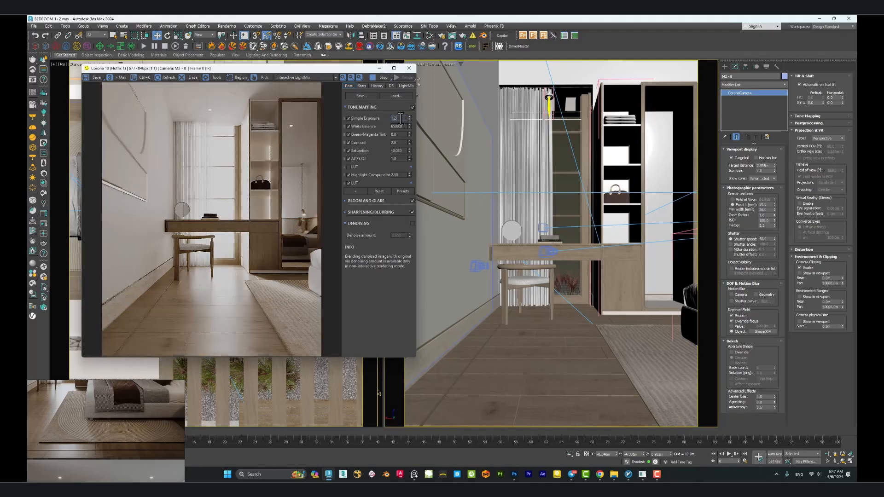
pyautogui.write('1.2')
pyautogui.press('Return')
# Set the tone mapping Contrast to 1 and check its effect on the render.
pyautogui.click(400, 143)
pyautogui.doubleClick(400, 142)
pyautogui.write('1')
pyautogui.press('Return')
pyautogui.scroll(1, 231, 229)
pyautogui.scroll(-1, 234, 226)
# Restrict the selection filter to Lights and stop the interactive render.
pyautogui.moveTo(322, 69); pyautogui.dragTo(578, 92)
pyautogui.moveTo(268, 160); pyautogui.dragTo(295, 160, button='middle')
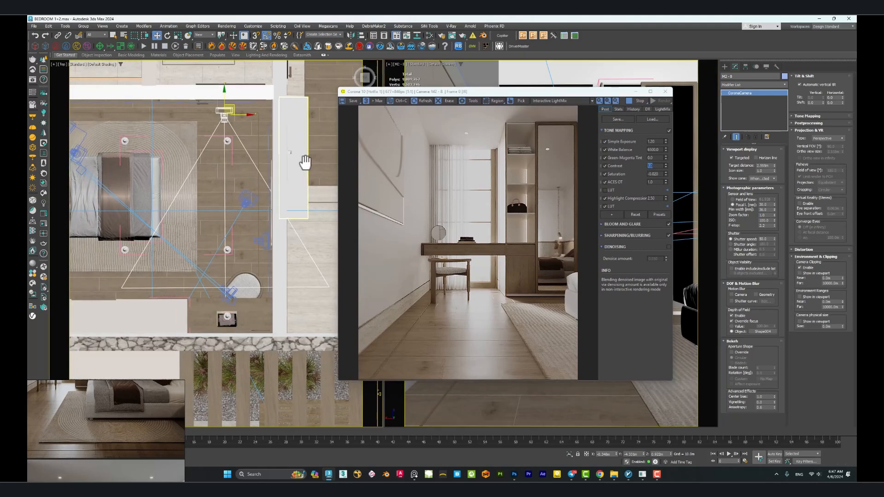
pyautogui.moveTo(188, 233); pyautogui.dragTo(250, 217, button='middle')
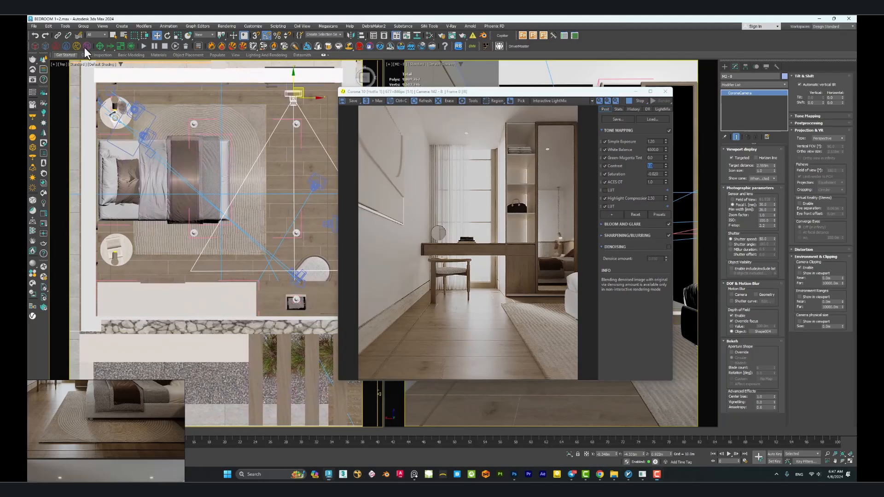
pyautogui.rightClick(90, 85)
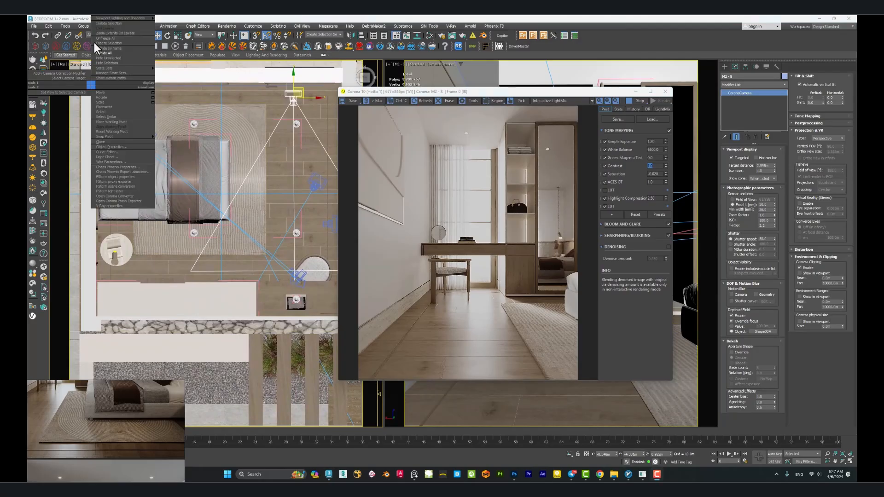
pyautogui.click(88, 35)
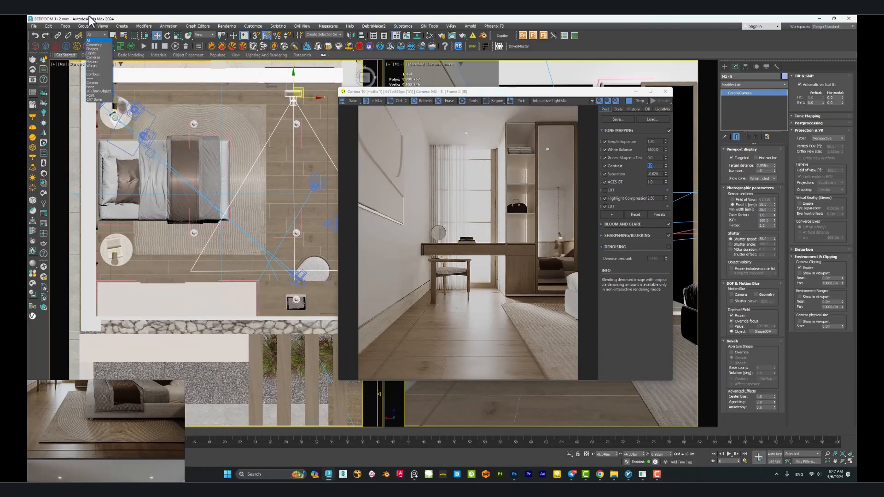
pyautogui.click(97, 53)
pyautogui.click(638, 101)
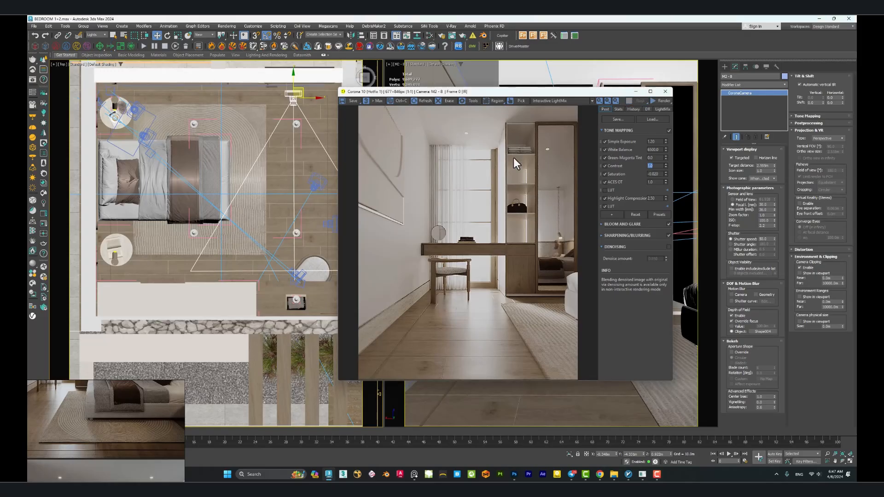
pyautogui.moveTo(556, 95); pyautogui.dragTo(532, 160)
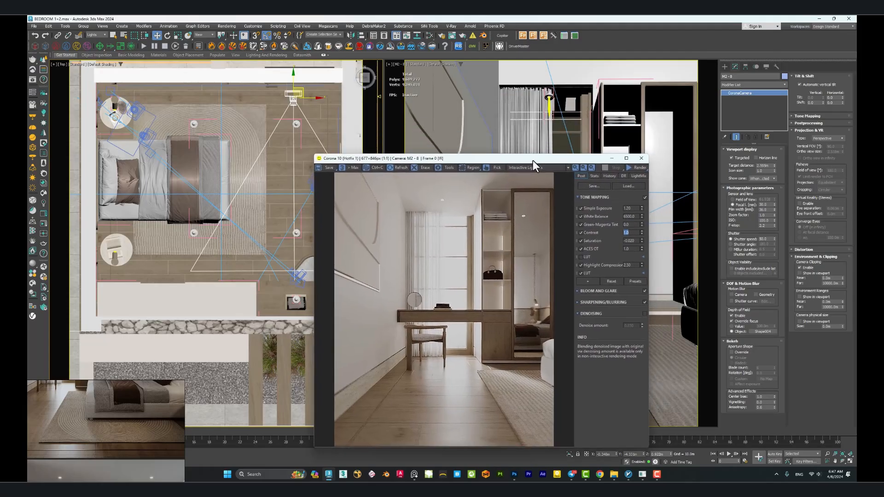
pyautogui.moveTo(226, 189); pyautogui.dragTo(258, 204, button='middle')
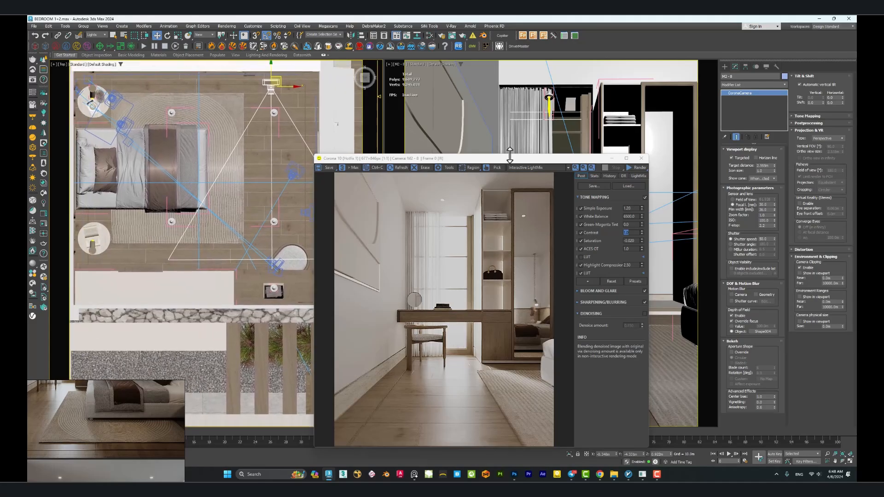
# Select the ceiling spotlight near the curtain and examine its intensity, color and IES profile in a perspective view.
pyautogui.click(549, 98)
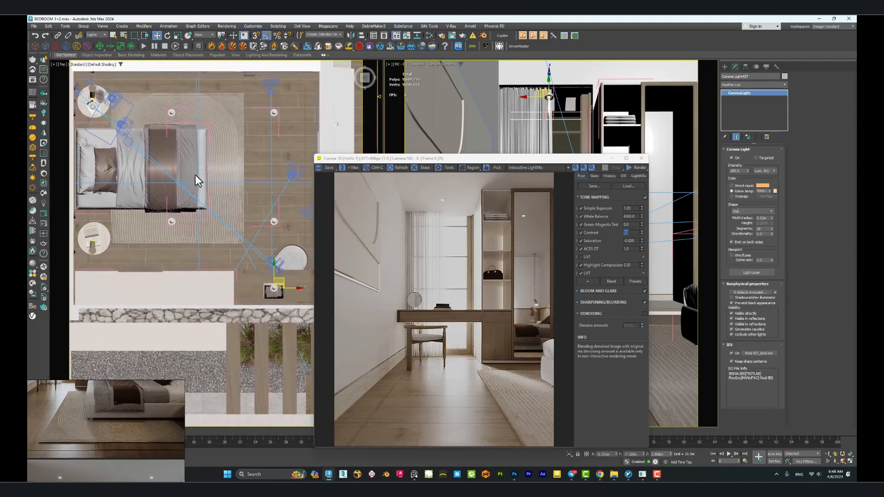
pyautogui.press('p')
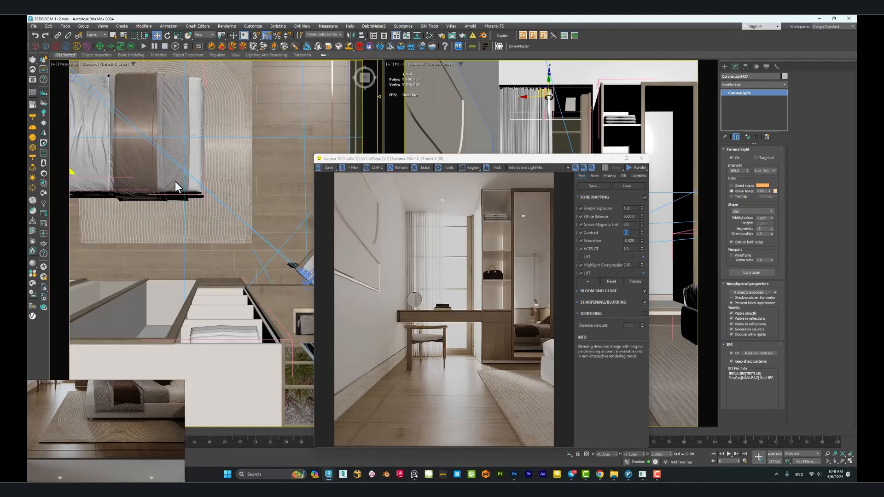
pyautogui.press('z')
pyautogui.keyDown('alt'); pyautogui.moveTo(218, 202); pyautogui.dragTo(194, 226, button='middle'); pyautogui.keyUp('alt')
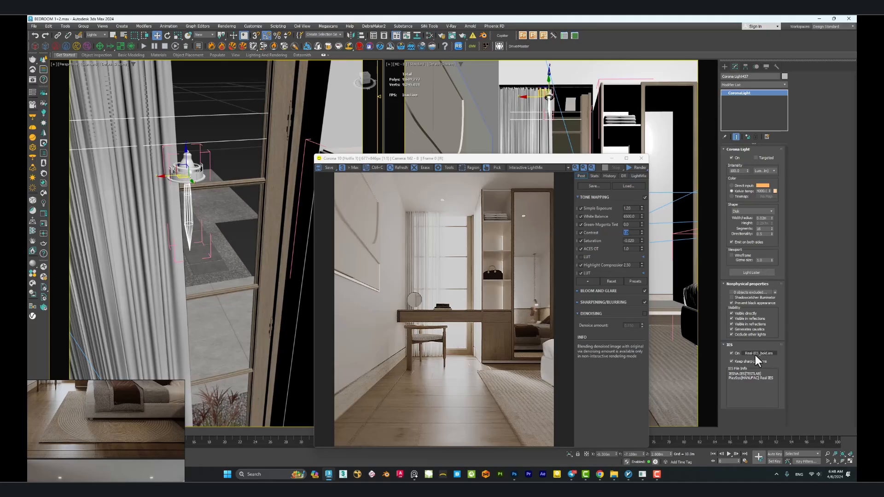
pyautogui.moveTo(220, 240); pyautogui.dragTo(200, 241, button='middle')
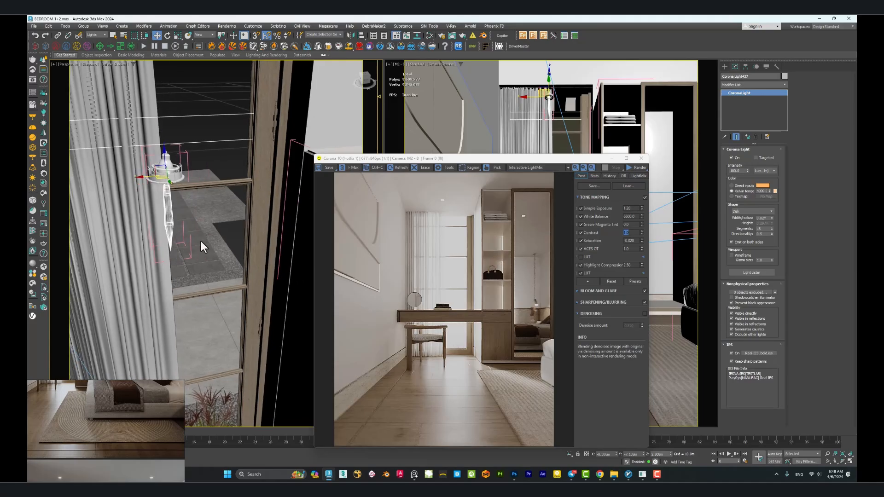
pyautogui.scroll(-4, 201, 241)
# Select the LED light in the closet shelves and examine its Corona Light settings.
pyautogui.moveTo(252, 230); pyautogui.dragTo(179, 209, button='middle')
pyautogui.moveTo(241, 256); pyautogui.dragTo(183, 200, button='middle')
pyautogui.moveTo(214, 231)
pyautogui.keyDown('alt'); pyautogui.mouseDown(button='middle')
pyautogui.moveTo(206, 229)
pyautogui.moveTo(245, 190)
pyautogui.moveTo(236, 187)
pyautogui.moveTo(239, 203)
pyautogui.moveTo(212, 223)
pyautogui.mouseUp(button='middle'); pyautogui.keyUp('alt')
pyautogui.click(234, 187)
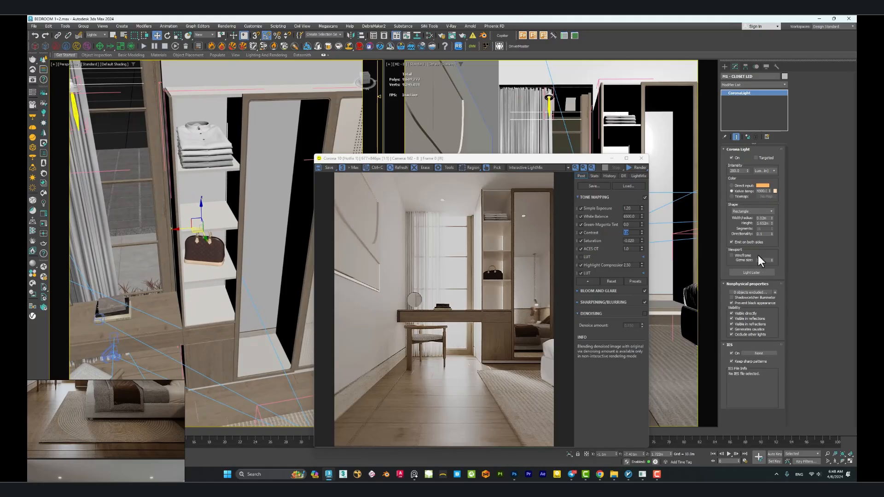
# Select the pendant light above the bedside table and examine its intensity, shape and IES profile.
pyautogui.moveTo(217, 211); pyautogui.dragTo(225, 233, button='middle')
pyautogui.moveTo(225, 232); pyautogui.dragTo(193, 238, button='middle')
pyautogui.click(233, 225)
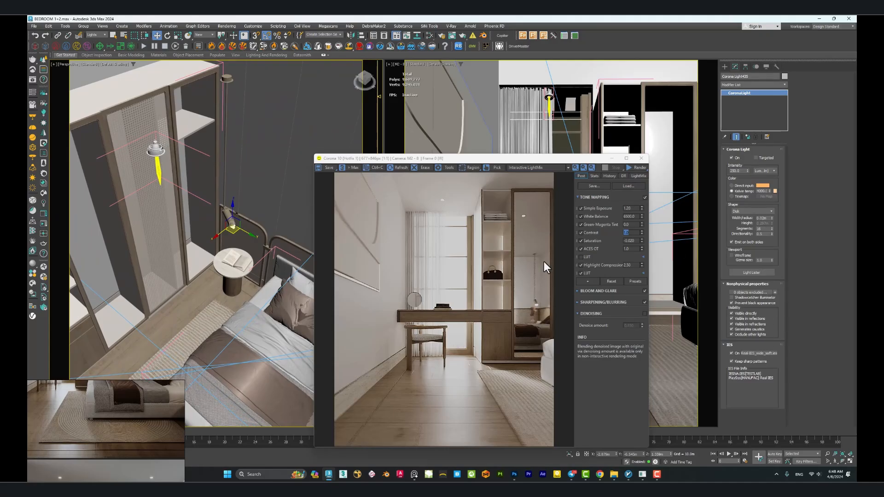
pyautogui.moveTo(248, 230); pyautogui.dragTo(199, 220, button='middle')
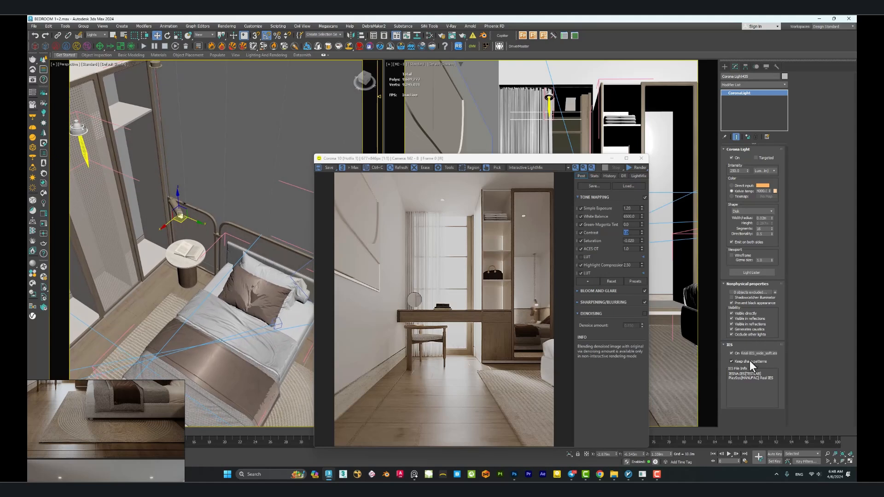
pyautogui.keyDown('alt'); pyautogui.moveTo(225, 305); pyautogui.dragTo(274, 220, button='middle'); pyautogui.keyUp('alt')
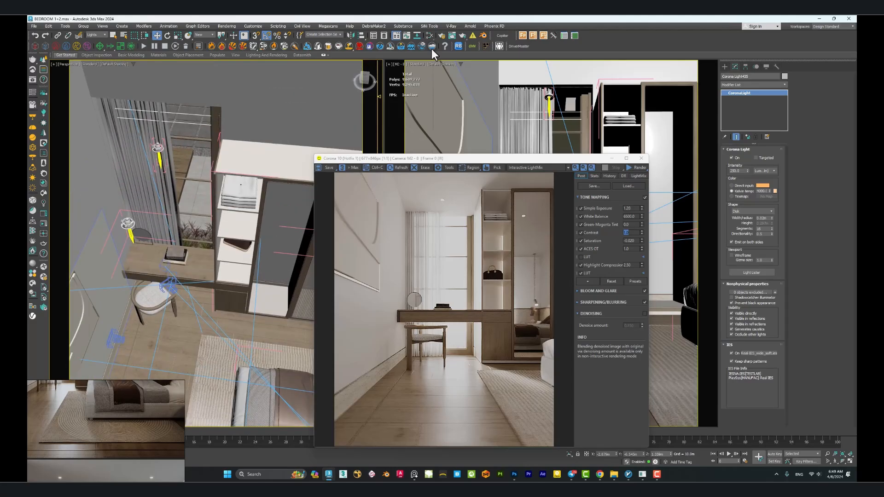
# Show the scene environment map in Render Setup and select the Corona Sun outside the house.
pyautogui.click(441, 36)
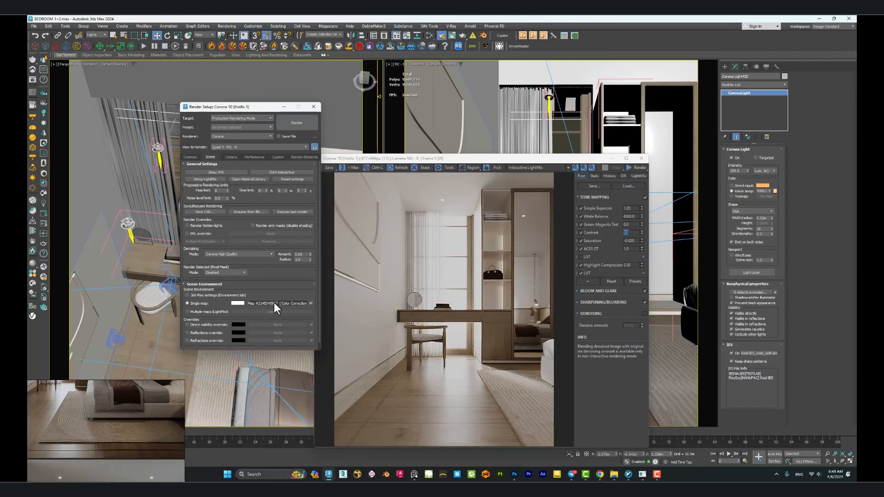
pyautogui.moveTo(238, 107); pyautogui.dragTo(351, 137)
pyautogui.scroll(-6, 143, 88)
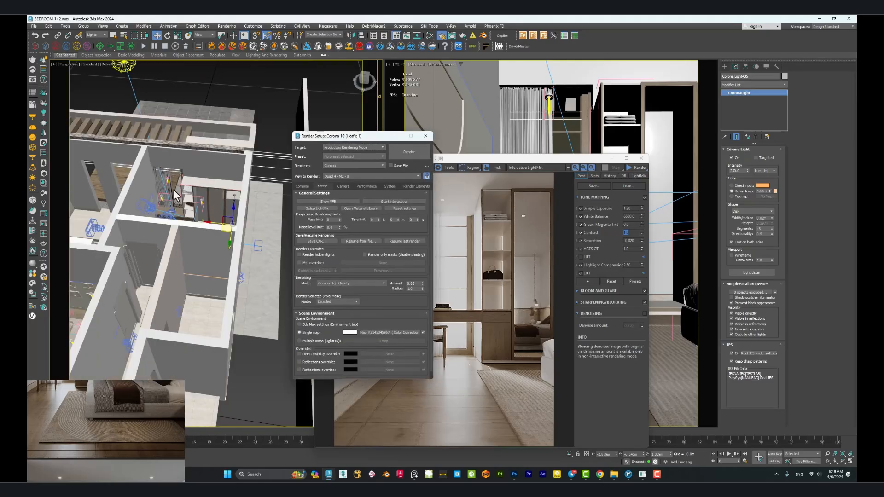
pyautogui.moveTo(134, 74); pyautogui.dragTo(162, 126, button='middle')
pyautogui.click(159, 120)
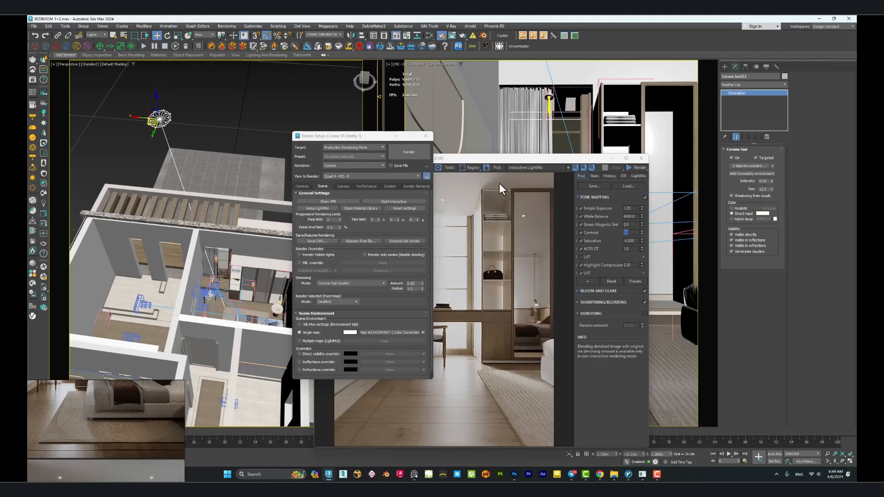
# Compare the render with the Corona Sun turned off and on in LightMix, examining the floor and rug up close.
pyautogui.click(545, 159)
pyautogui.click(638, 176)
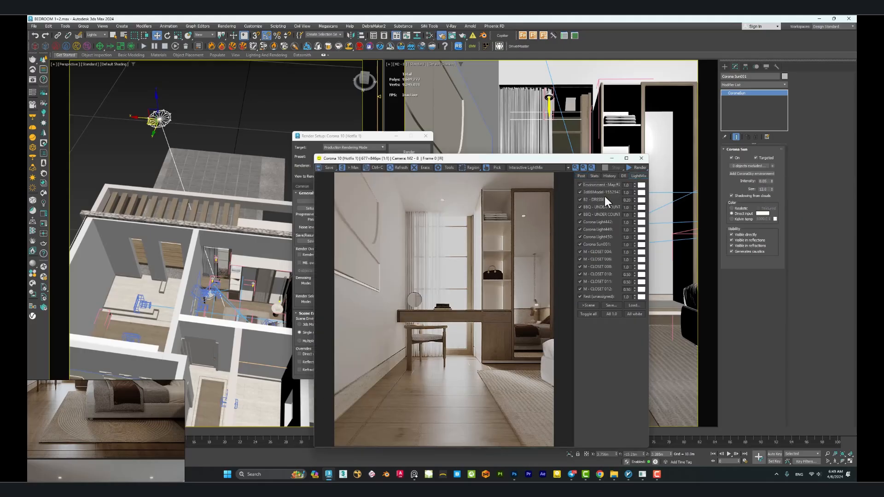
pyautogui.click(580, 244)
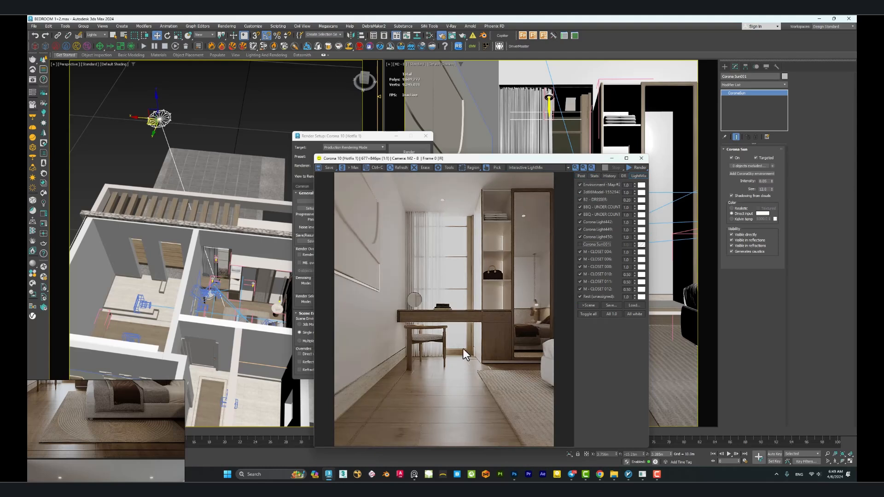
pyautogui.scroll(1, 513, 383)
pyautogui.moveTo(517, 369); pyautogui.dragTo(467, 367)
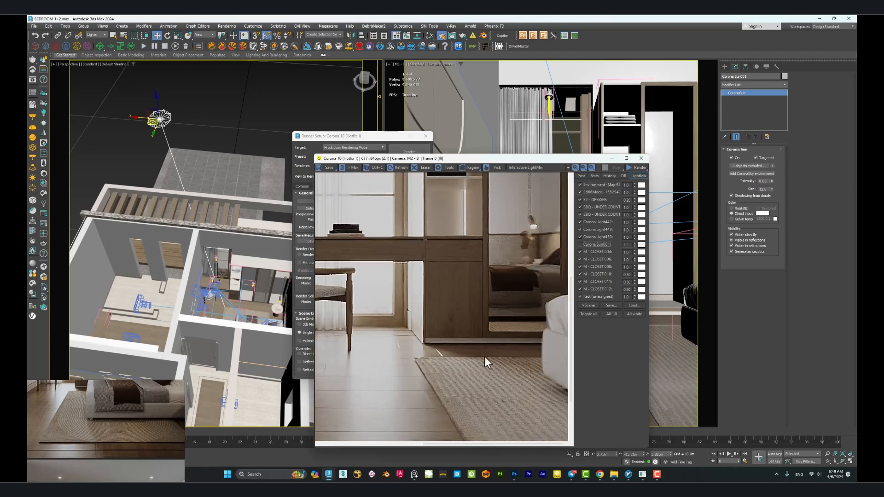
pyautogui.click(579, 244)
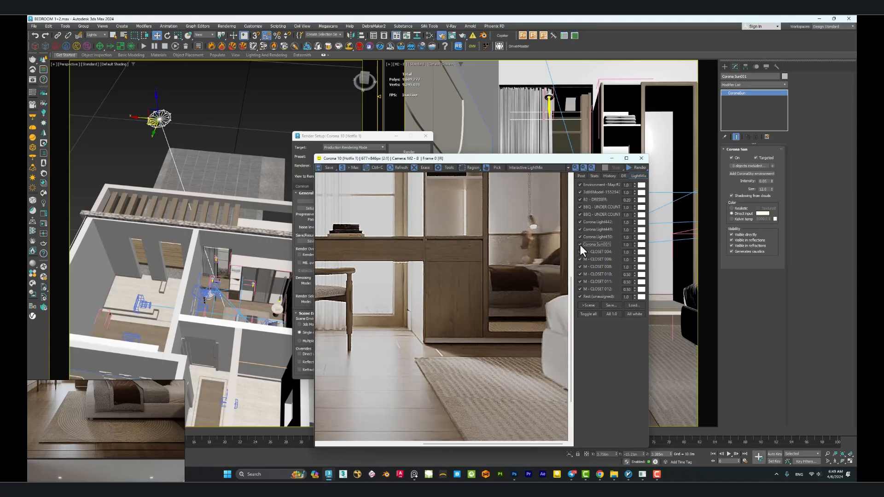
pyautogui.click(579, 244)
pyautogui.click(579, 244)
pyautogui.click(579, 244)
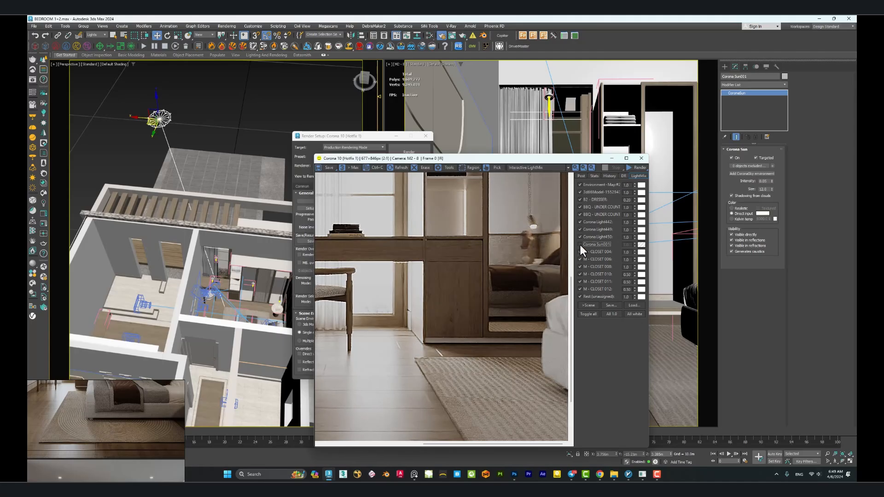
pyautogui.click(580, 244)
pyautogui.scroll(-1, 444, 307)
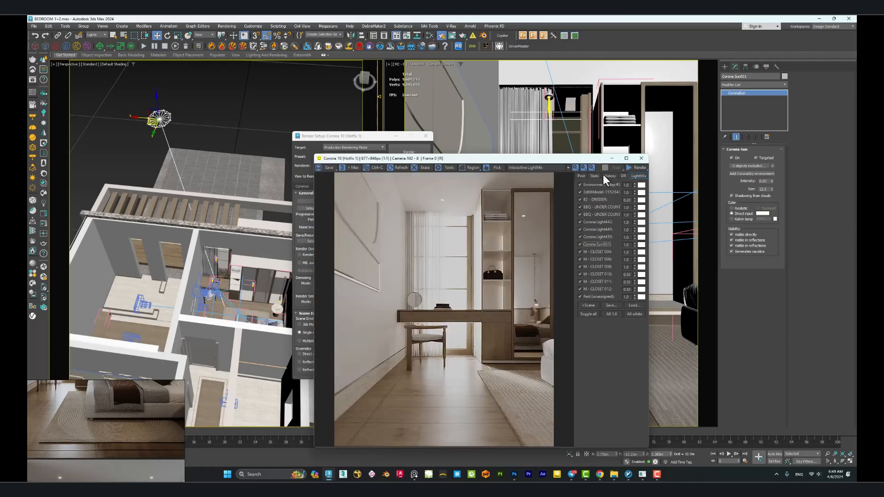
# Close the render frame buffer and the Render Setup dialog.
pyautogui.moveTo(594, 160); pyautogui.dragTo(543, 162)
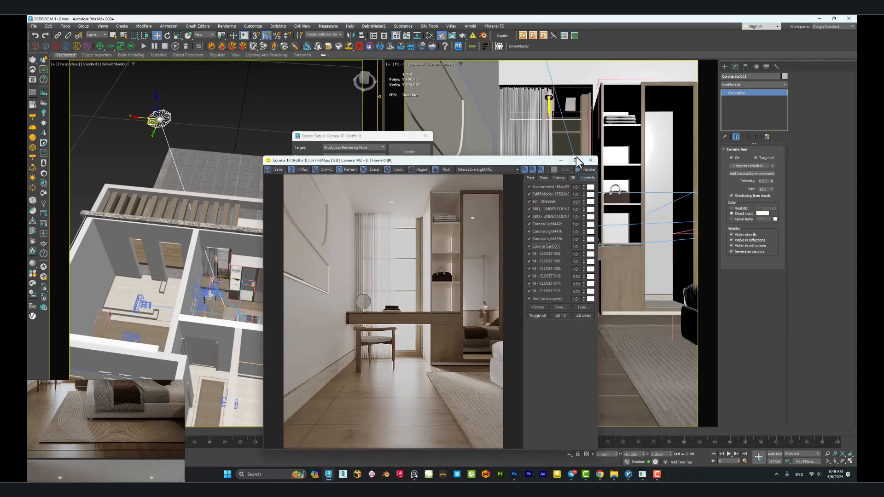
pyautogui.click(589, 162)
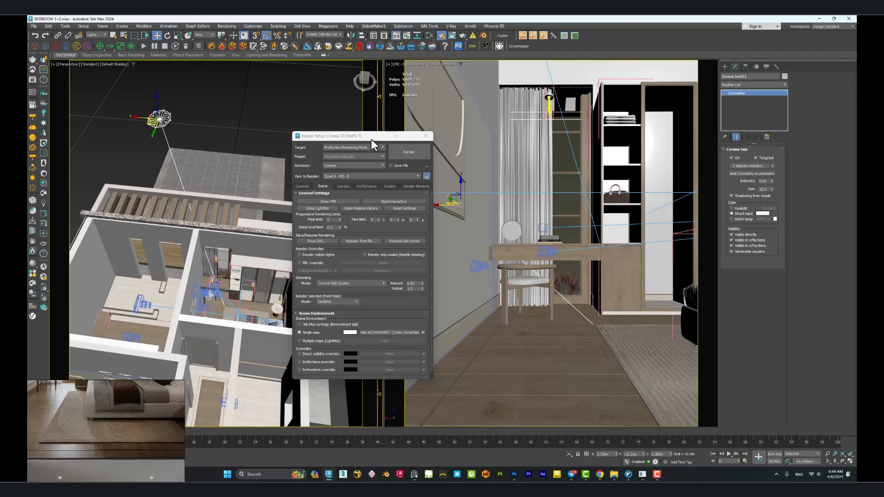
pyautogui.moveTo(371, 139); pyautogui.dragTo(382, 124)
pyautogui.click(436, 123)
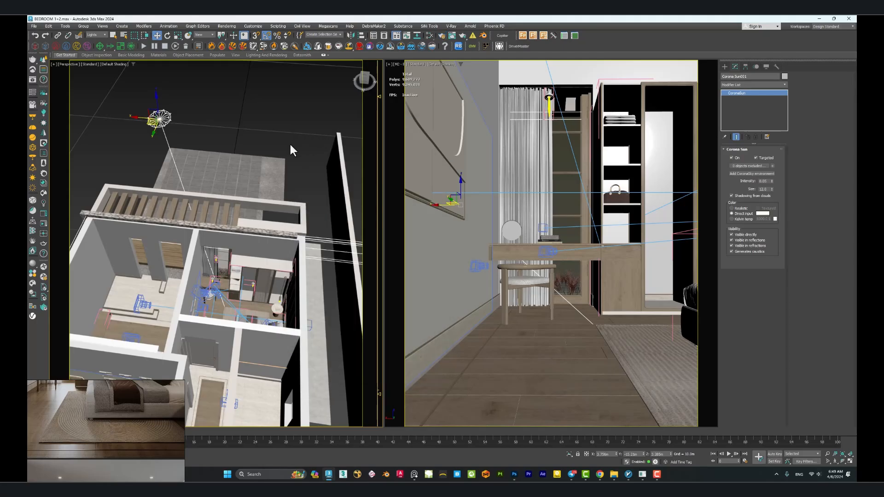
pyautogui.keyDown('alt'); pyautogui.moveTo(250, 204); pyautogui.dragTo(231, 222, button='middle'); pyautogui.keyUp('alt')
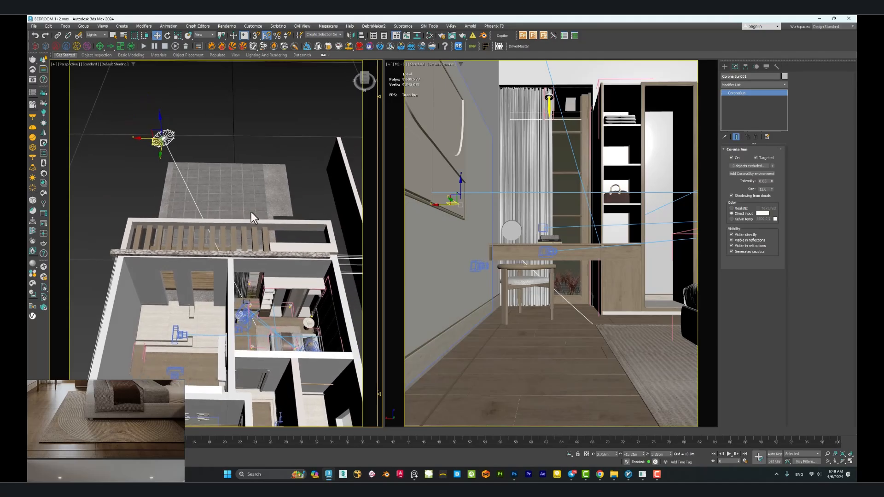
pyautogui.scroll(2, 258, 233)
pyautogui.moveTo(281, 241); pyautogui.dragTo(266, 237, button='middle')
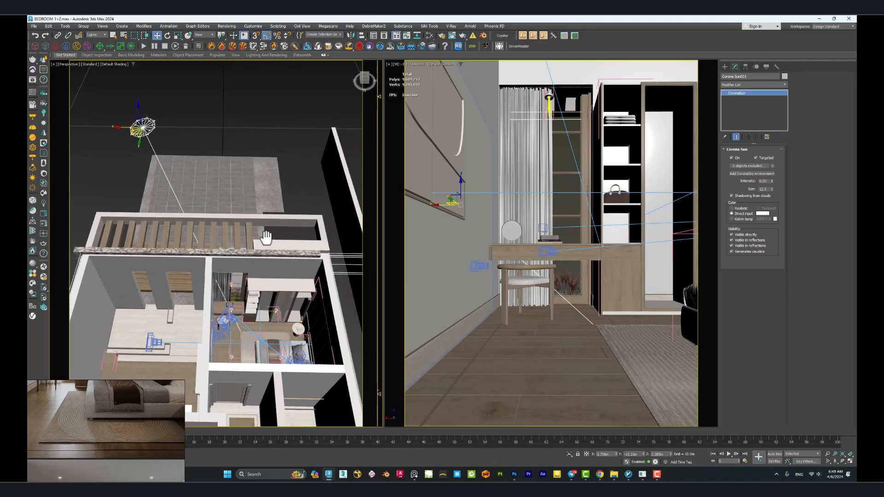